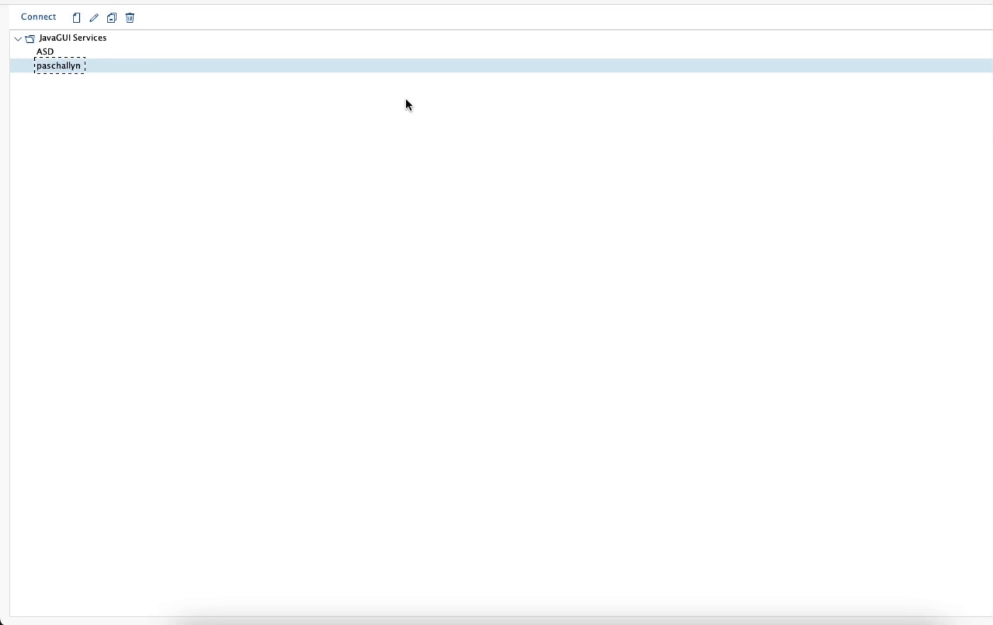
Step: Connect to the highlighted service and log on to client 400 with the user ID and account password
double_click(394, 65)
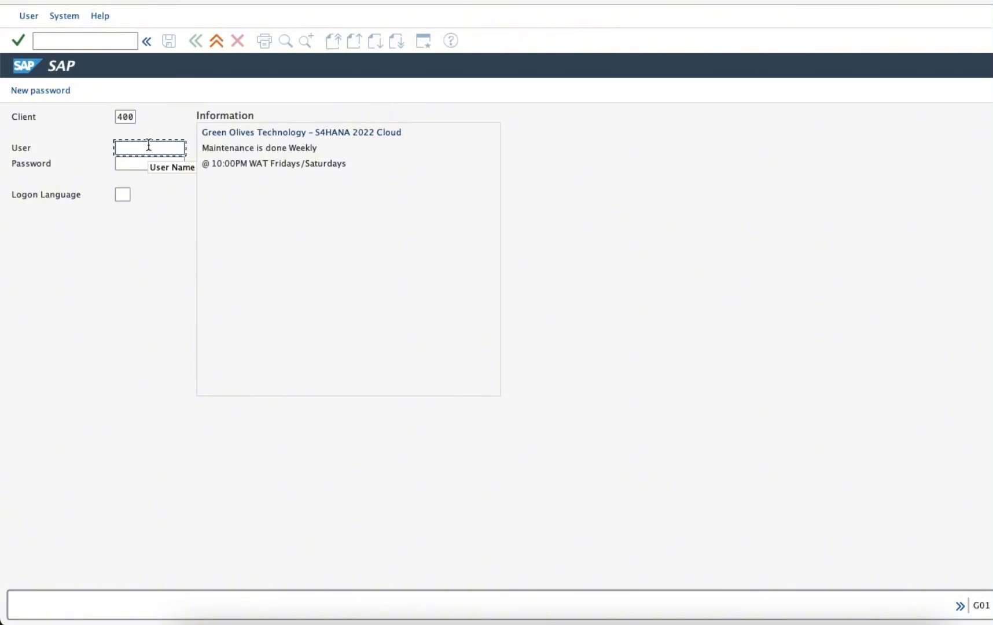
text(G)
click(142, 164)
click(142, 164)
text(*****)
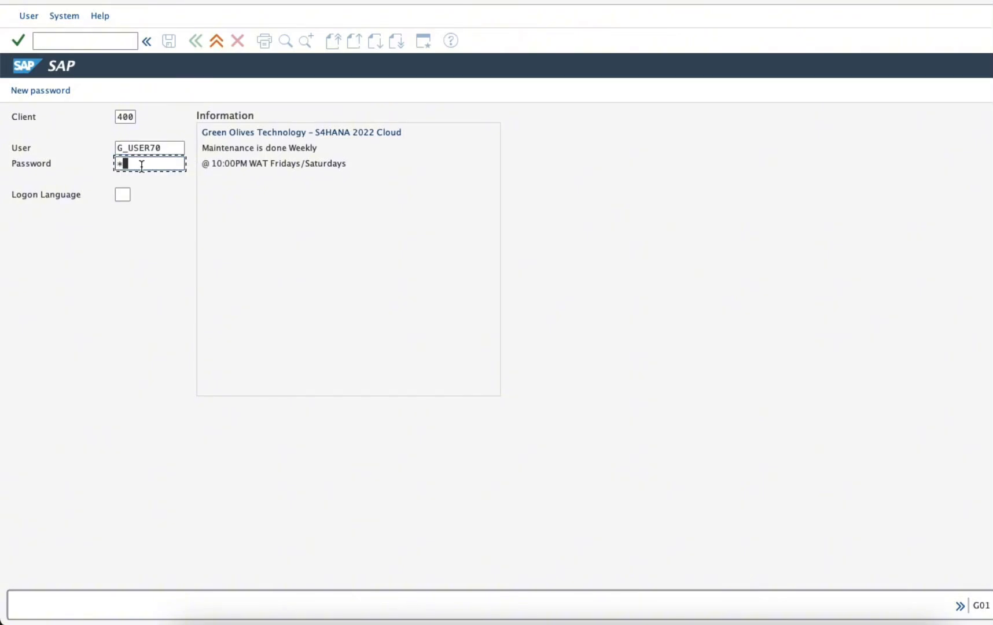
text(*******)
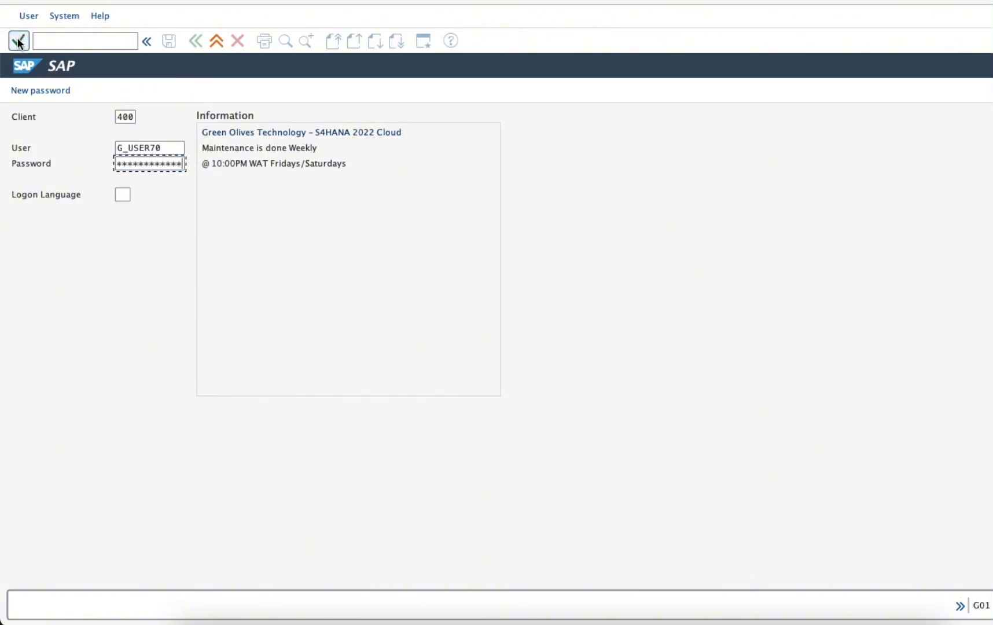
click(18, 40)
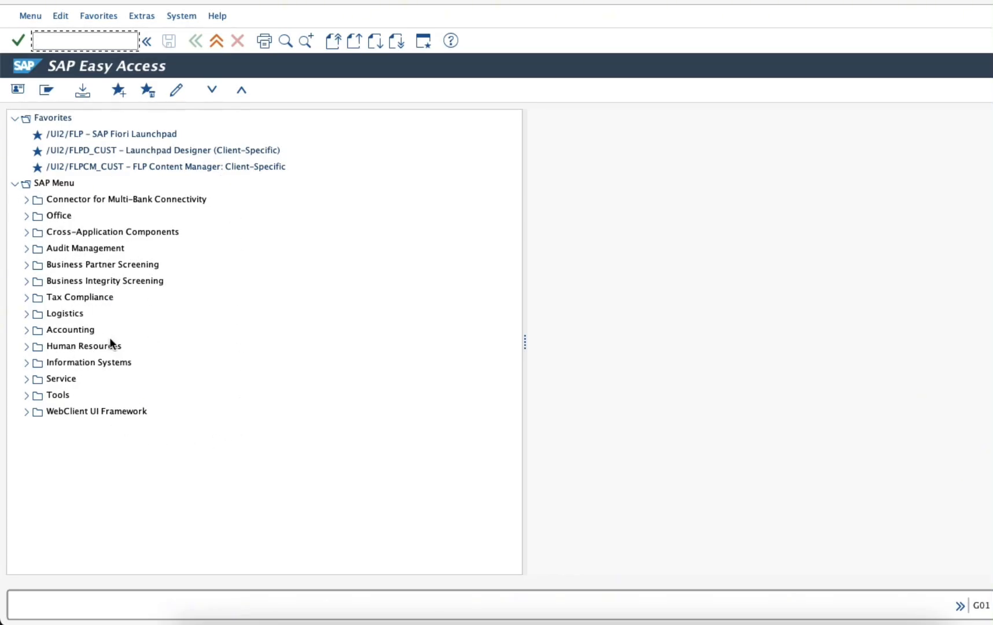
click(31, 17)
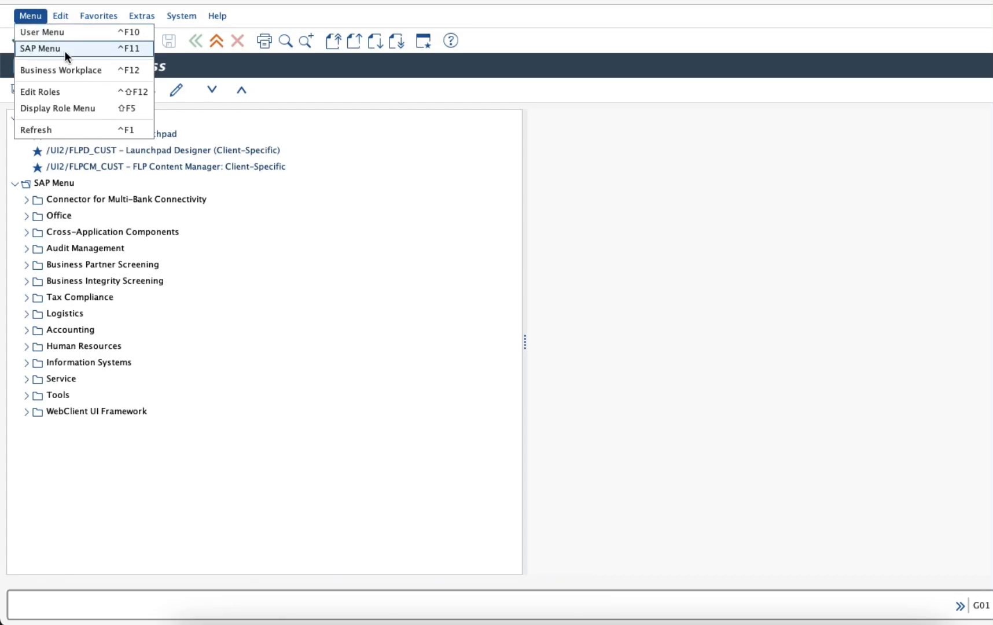
click(61, 32)
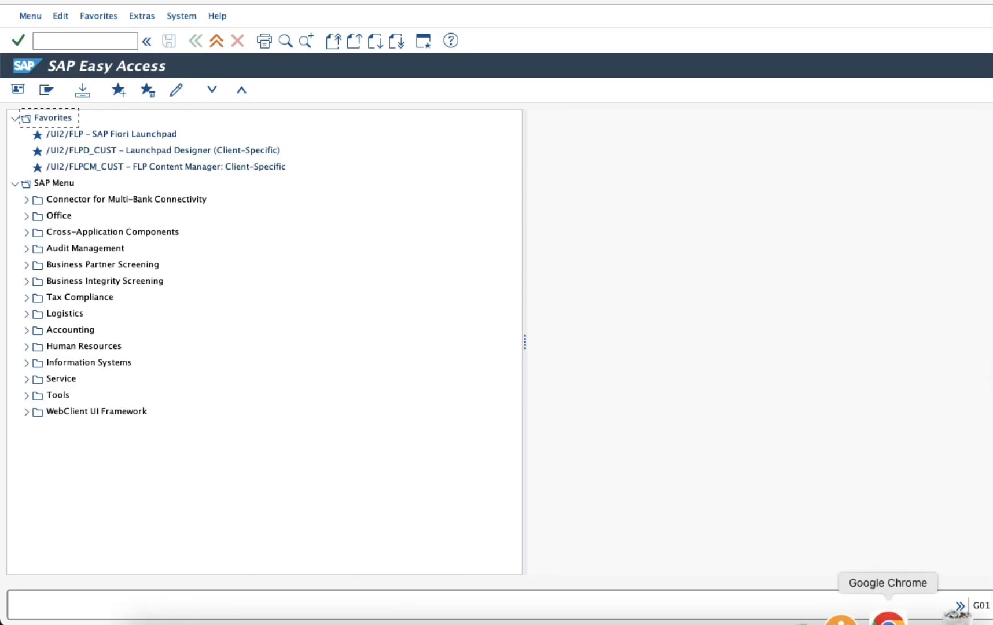
click(987, 606)
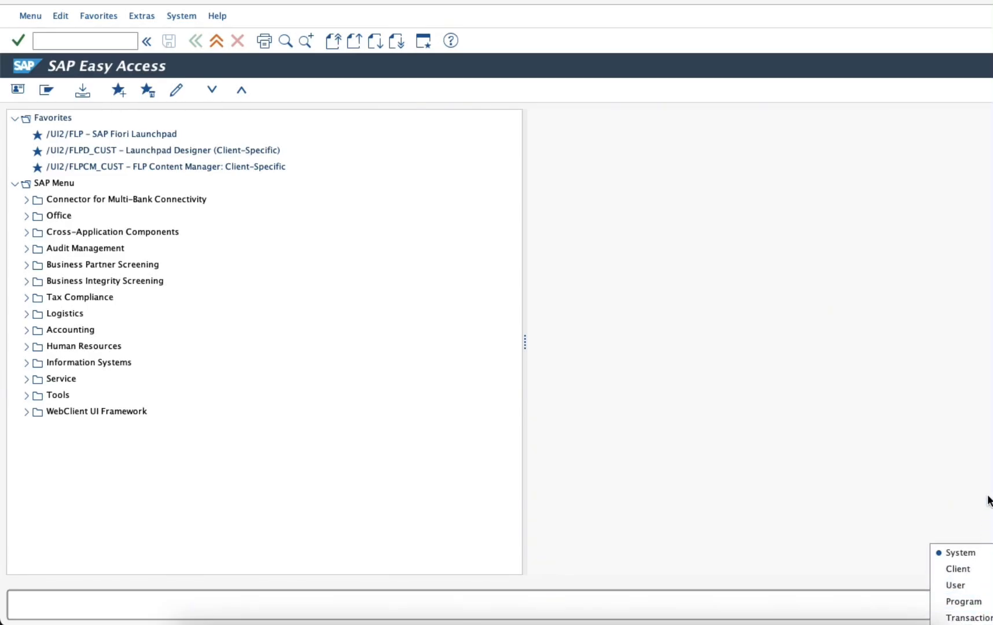
click(959, 451)
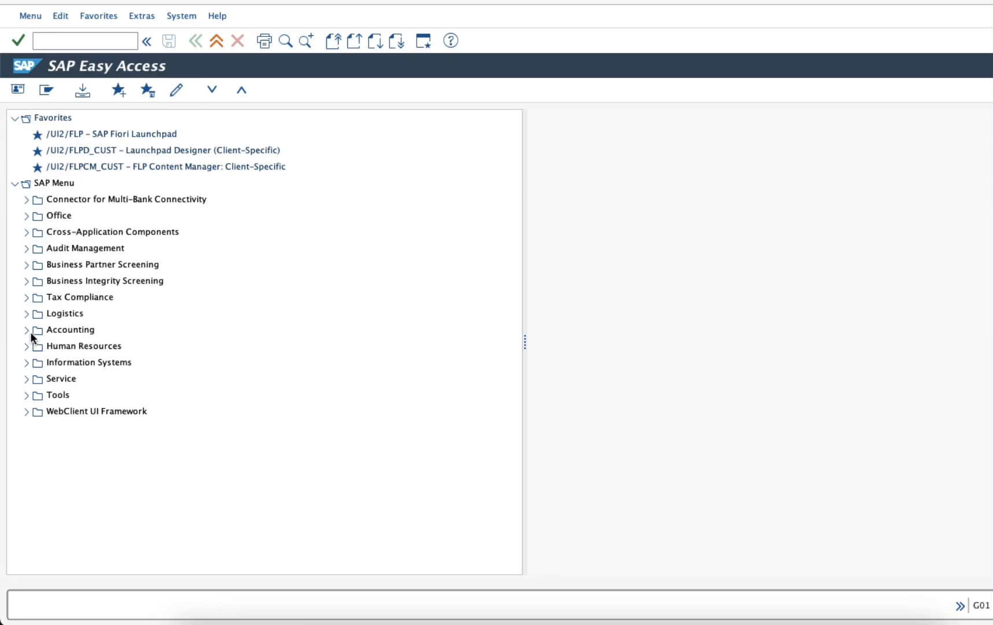
Step: Look up the Functional Location transactions under Logistics, Plant Maintenance, Management of Technical Objects, and collapse the Logistics branch again
click(27, 313)
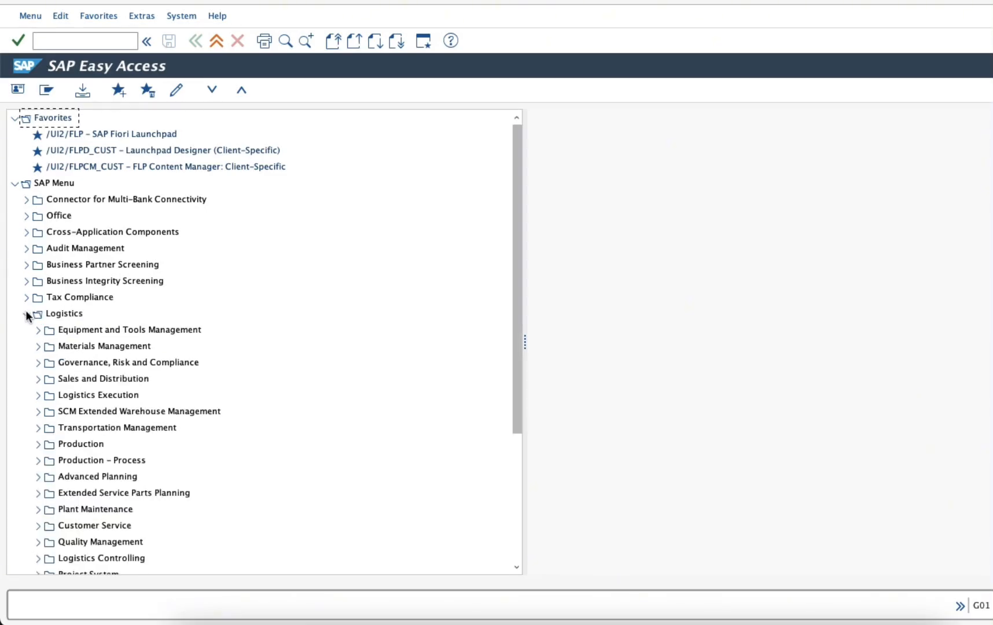
click(38, 509)
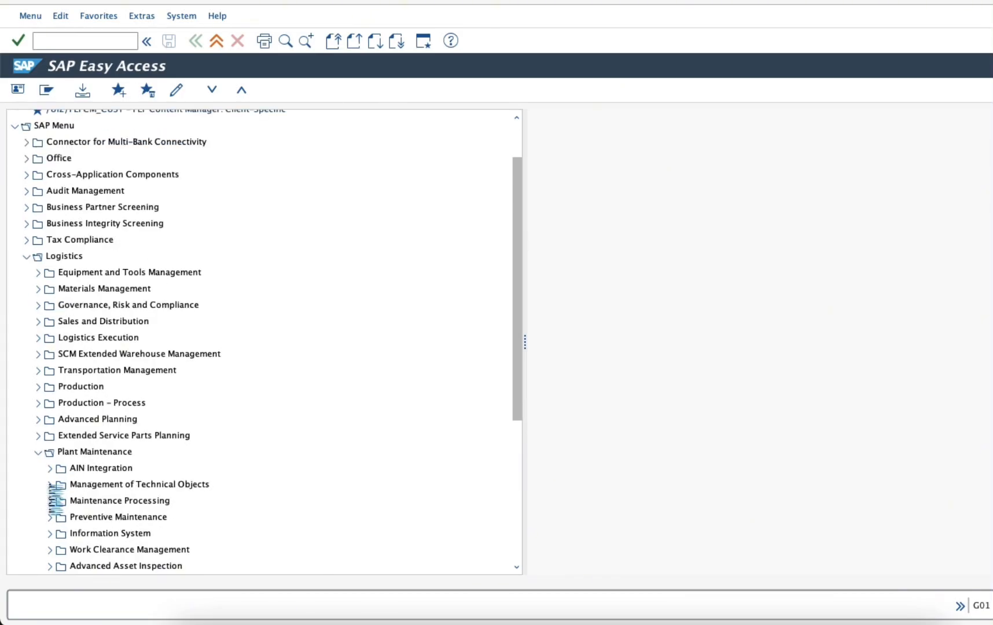
click(49, 484)
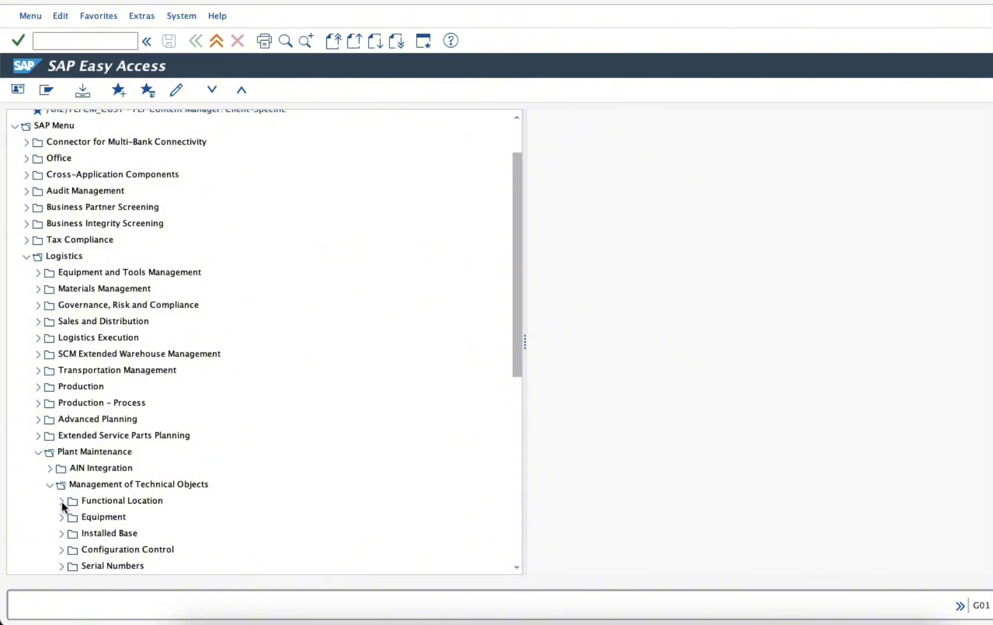
click(60, 501)
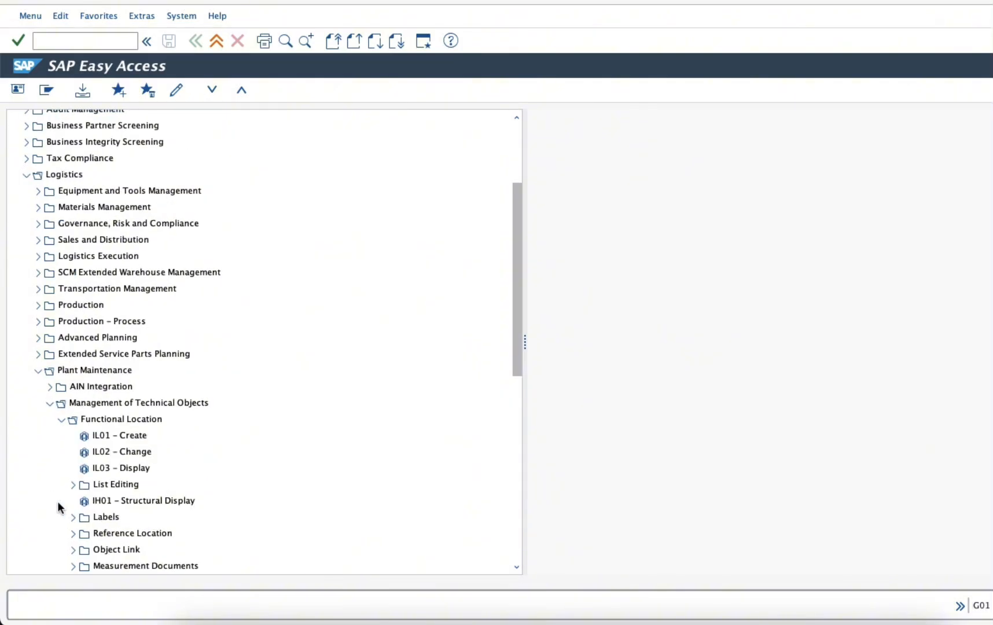
click(49, 403)
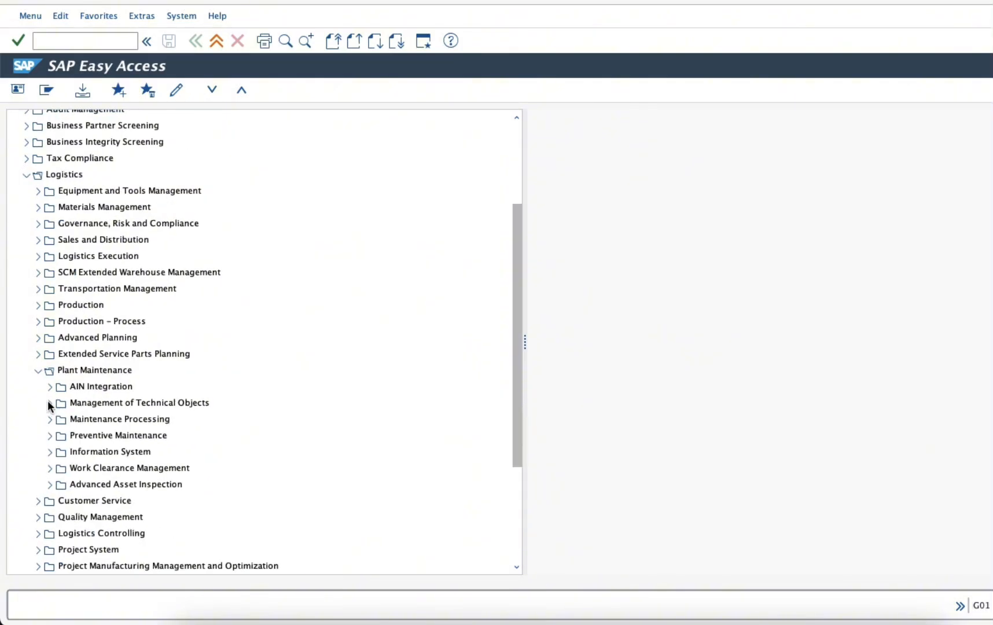
click(38, 370)
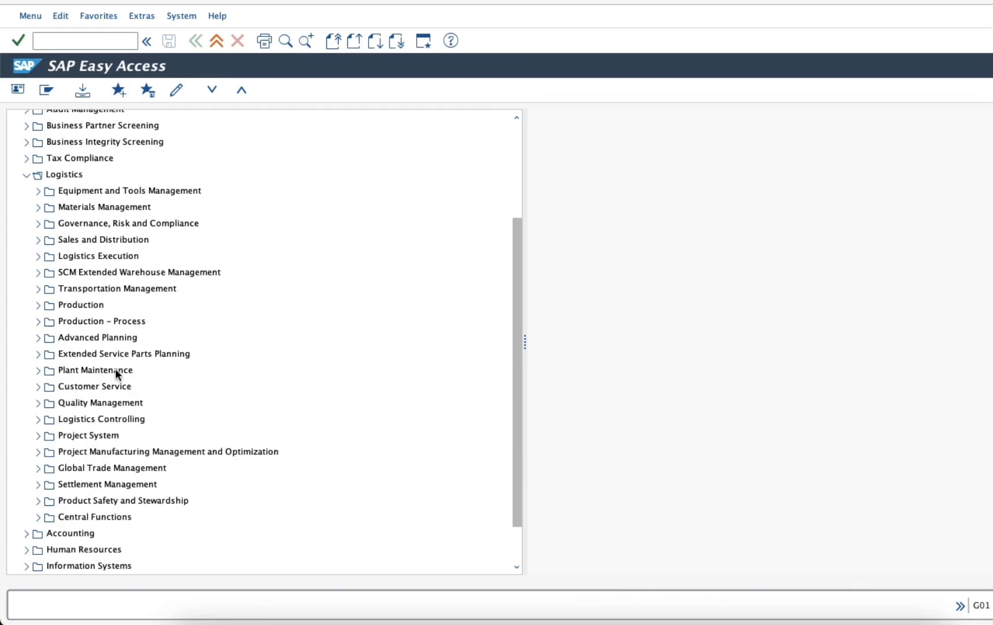
click(26, 174)
Step: Run transaction IL01 to start creating a functional location
click(80, 42)
text(i)
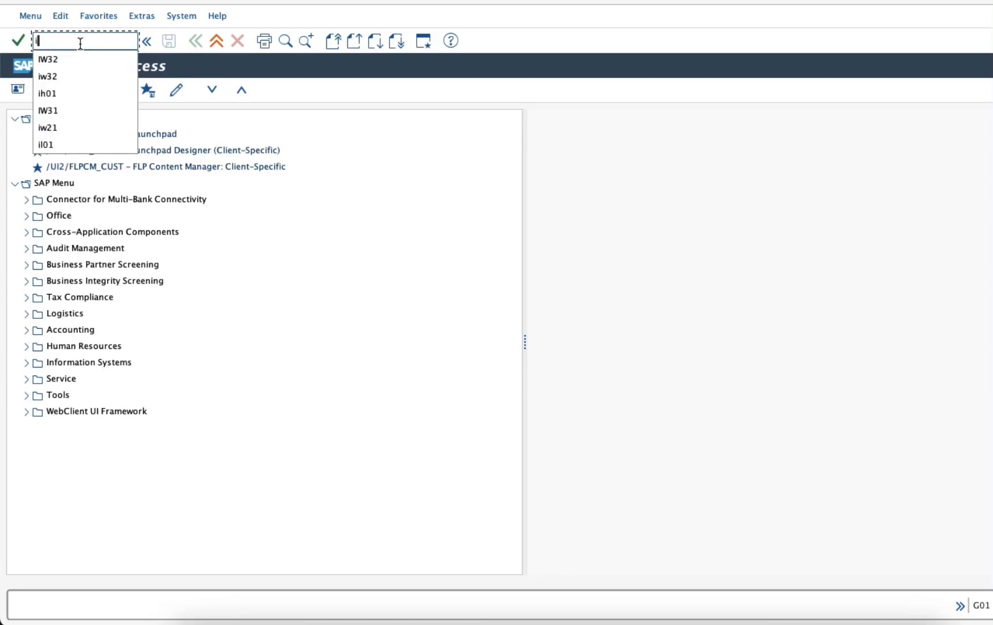
text(l01)
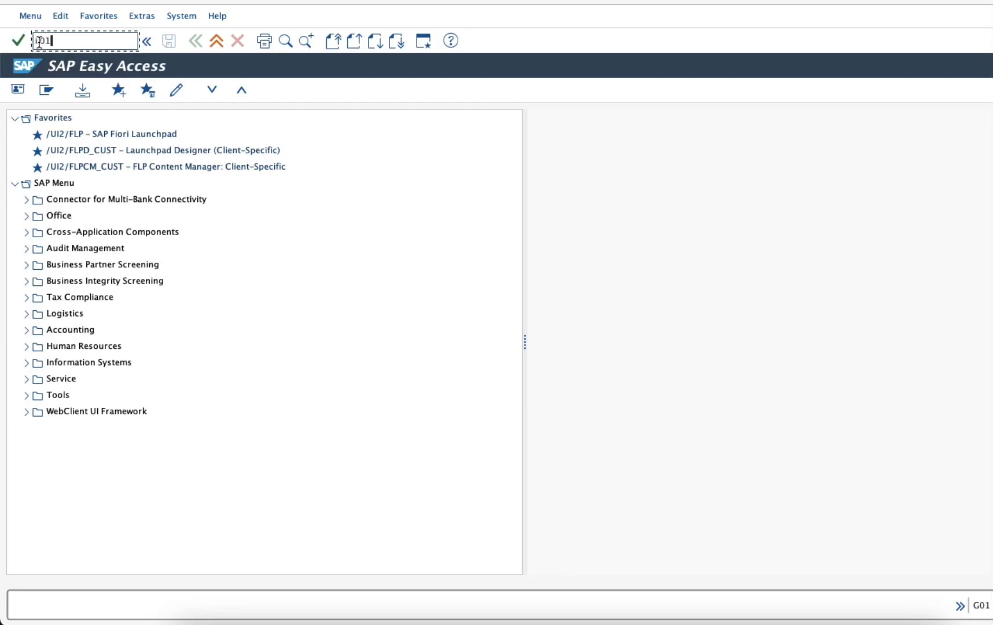
click(18, 41)
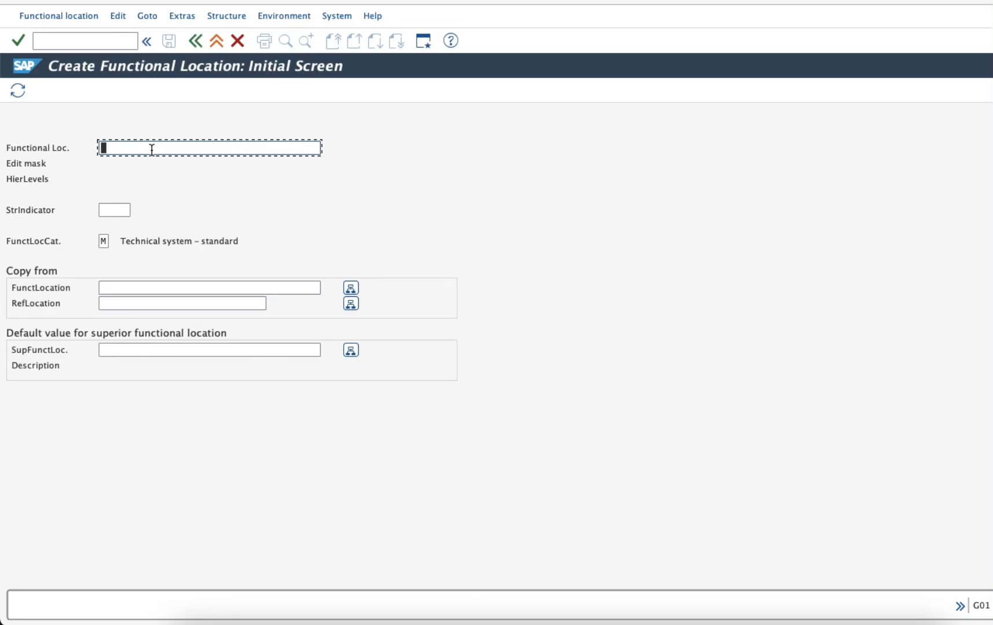
text(1)
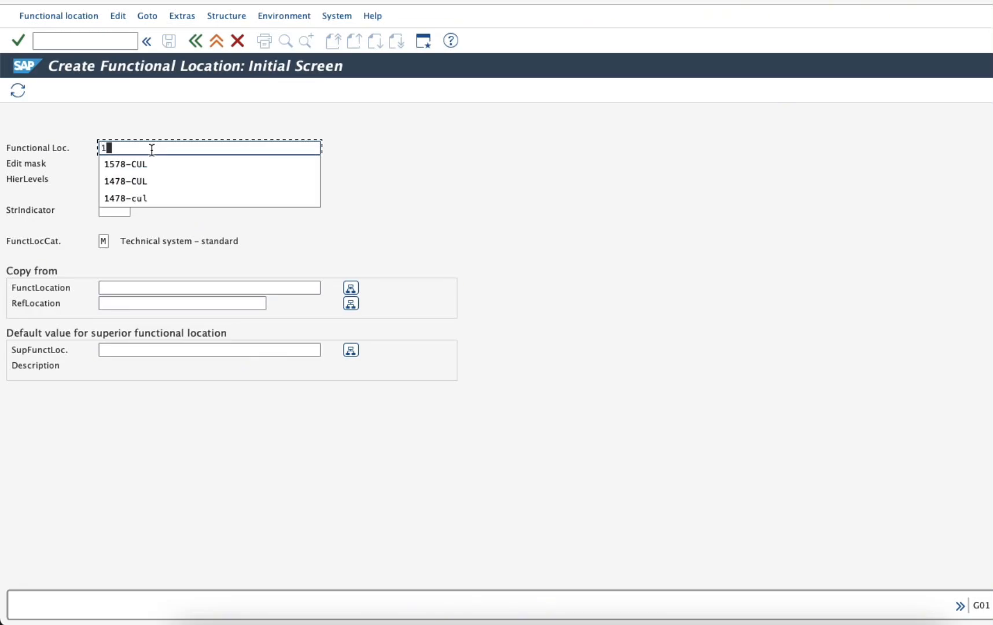
text(4)
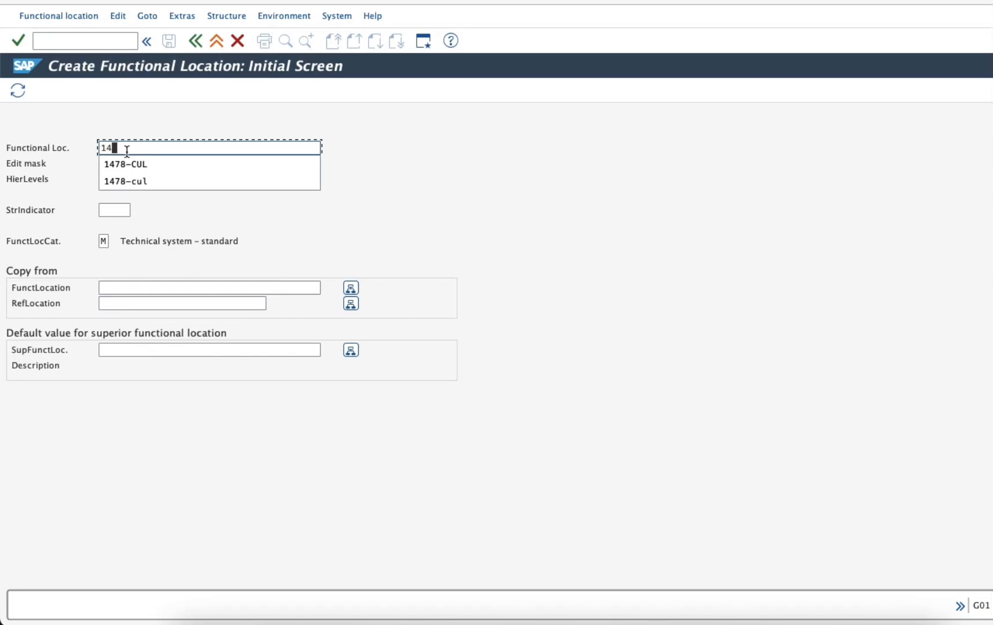
text(65-w)
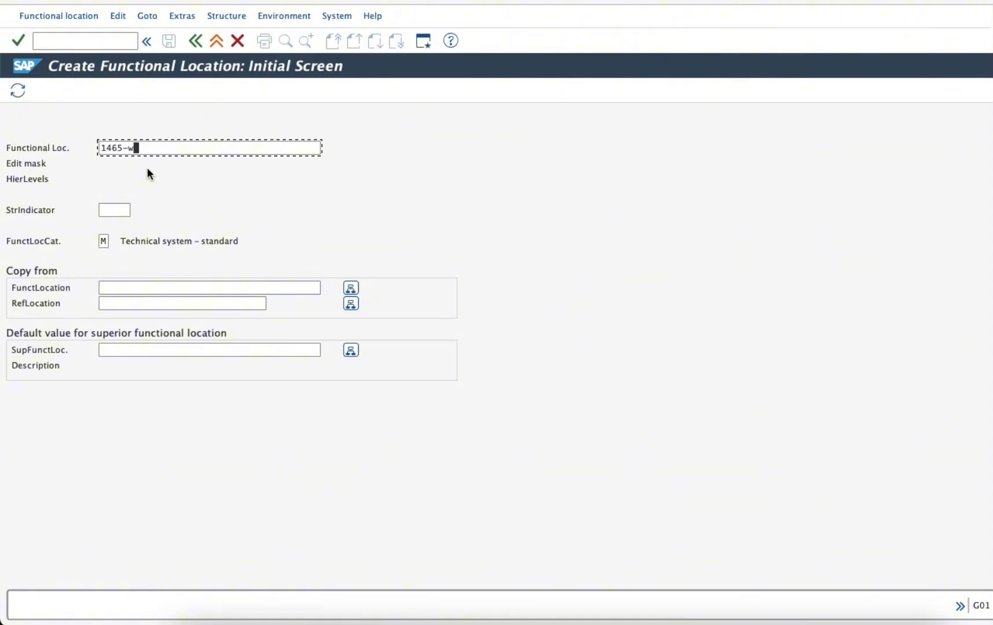
key(BackSpace)
key(BackSpace)
key(BackSpace)
key(BackSpace)
key(BackSpace)
key(BackSpace)
click(435, 183)
Step: Choose structure indicator A (Structure A) for the new functional location and apply it
click(139, 206)
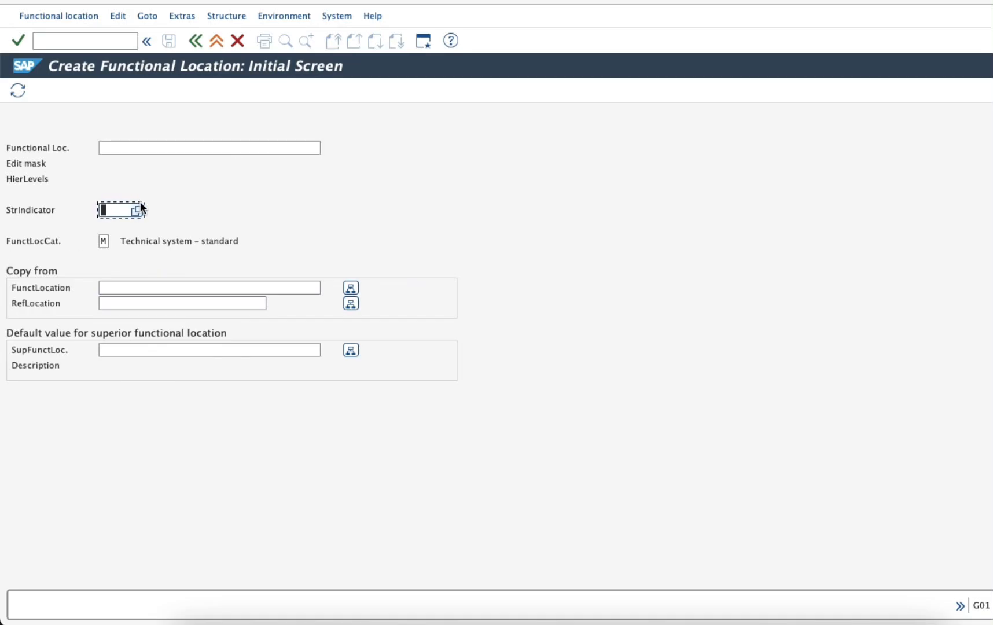
click(136, 210)
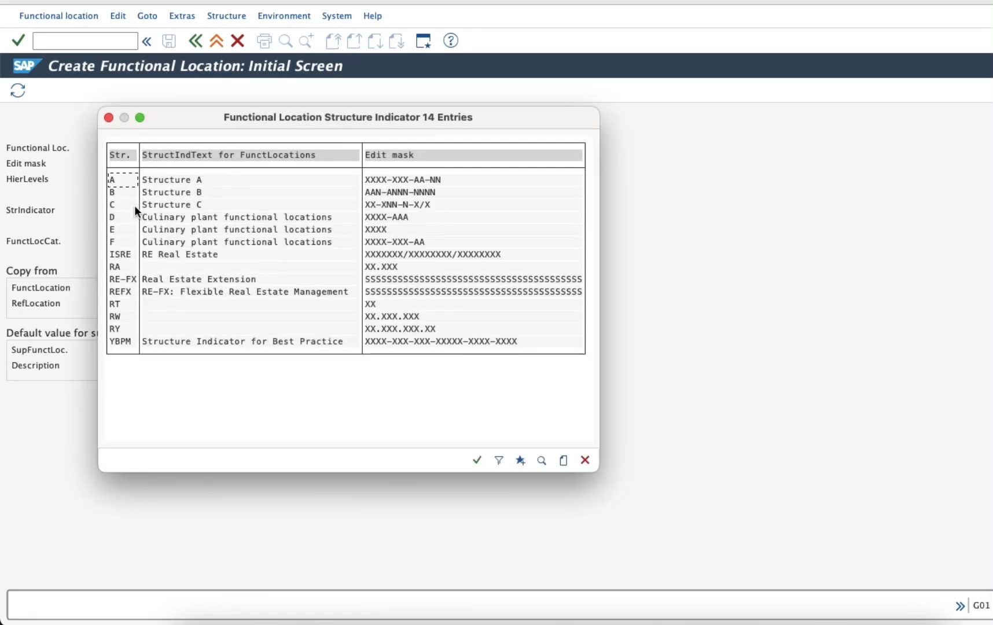
double_click(188, 180)
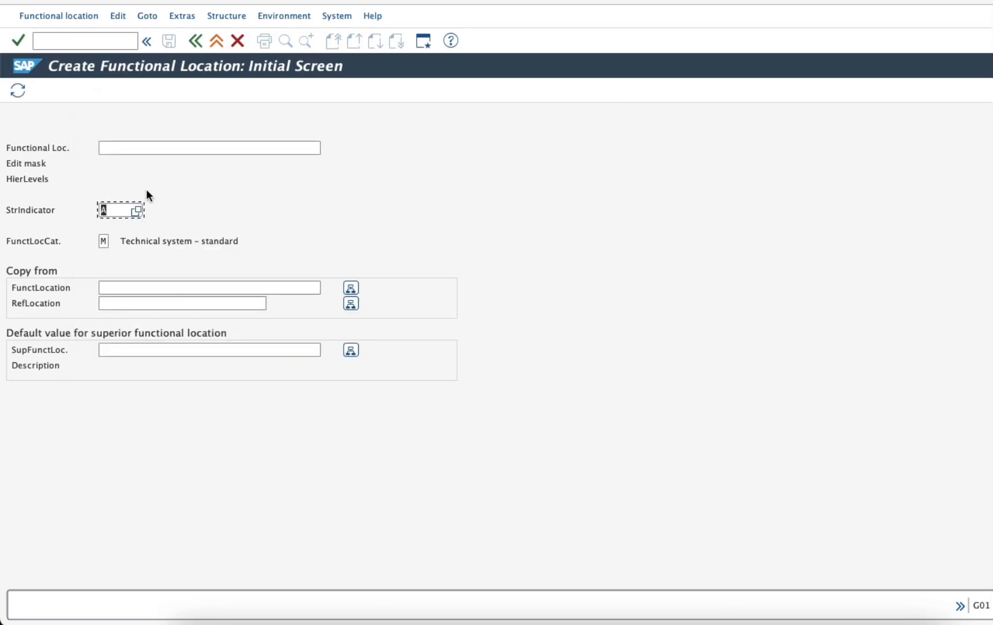
key(Return)
Step: Enter 1234-122-AD-12 as the functional location label and proceed to its master data
click(106, 148)
text(124)
key(BackSpace)
key(BackSpace)
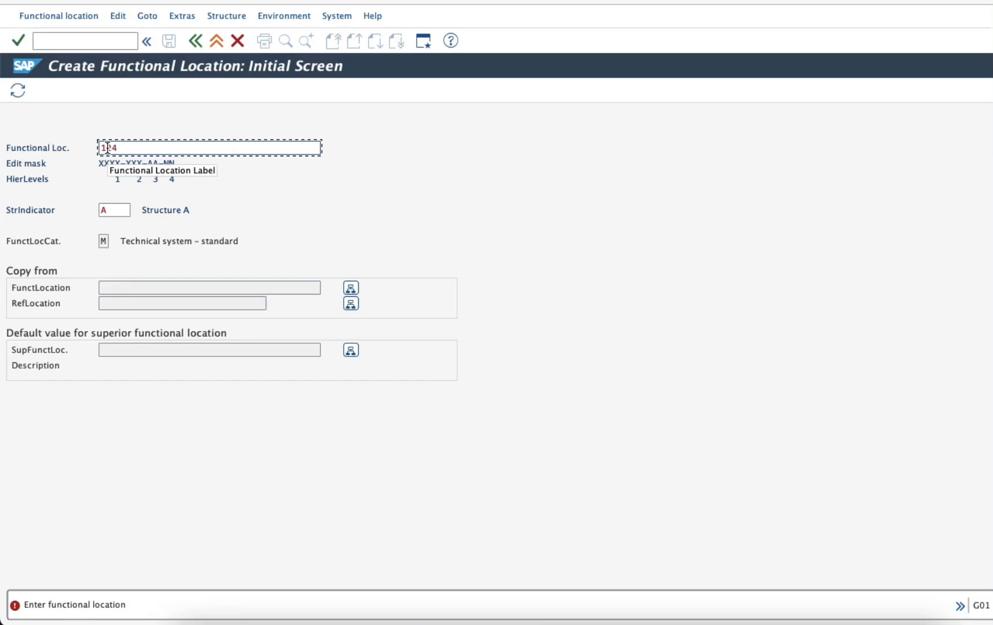
text(22)
key(BackSpace)
key(BackSpace)
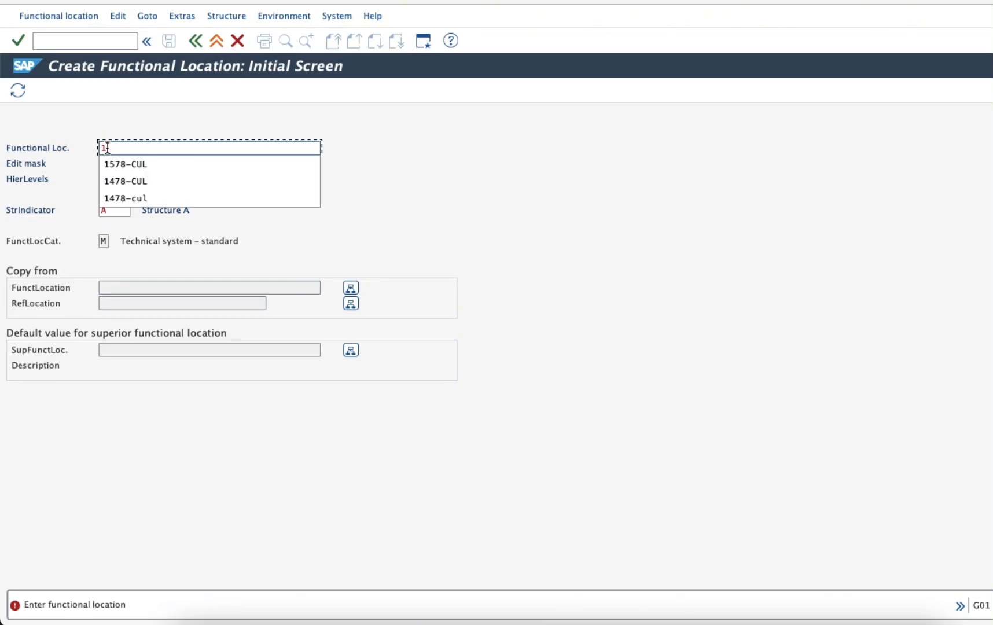
text(234)
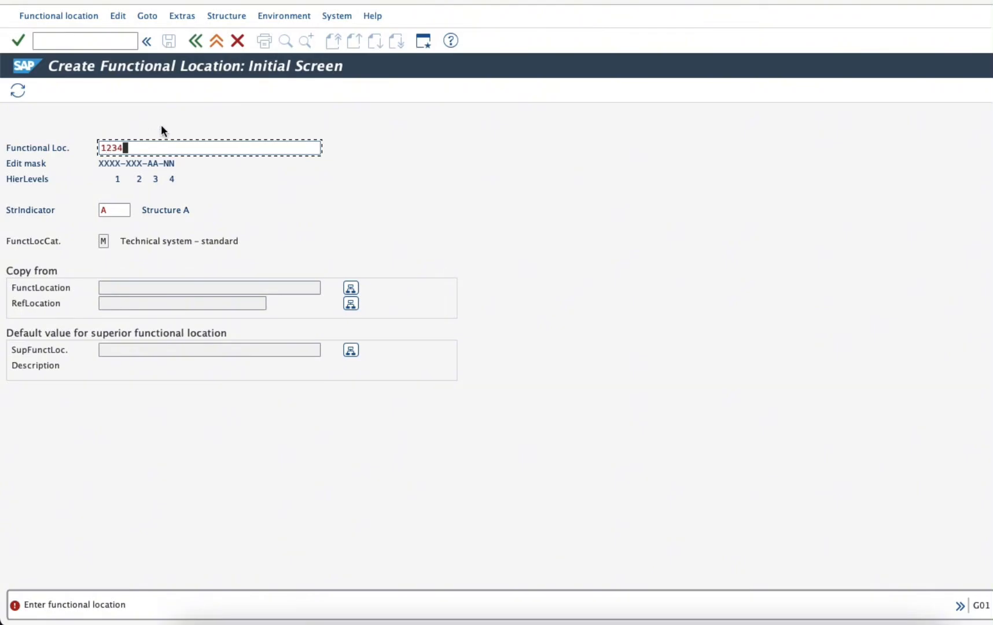
text(-122-AD-12)
click(19, 40)
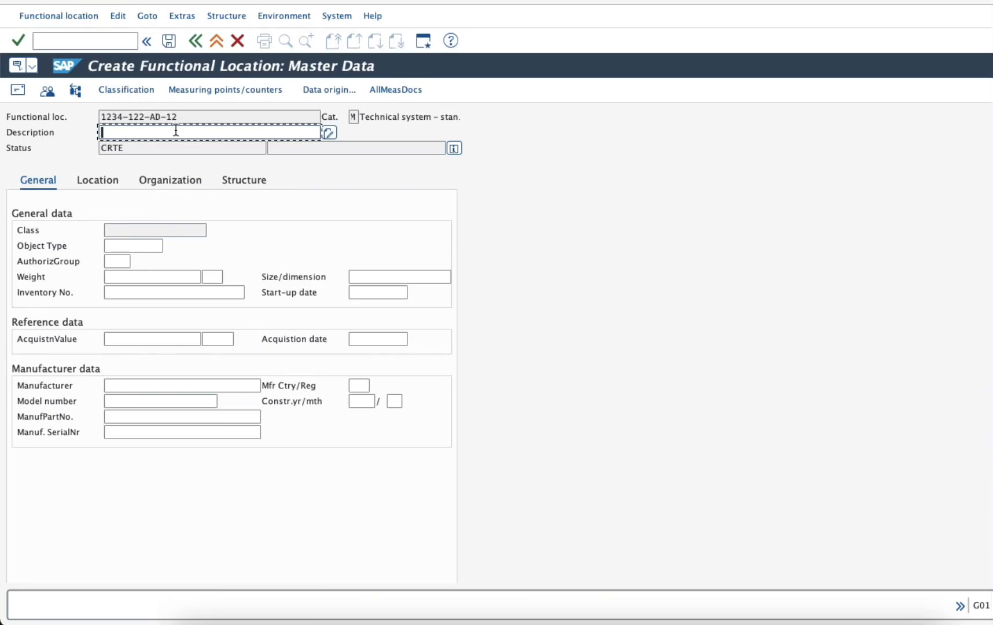
text(Milli)
key(BackSpace)
key(BackSpace)
key(BackSpace)
key(BackSpace)
key(BackSpace)
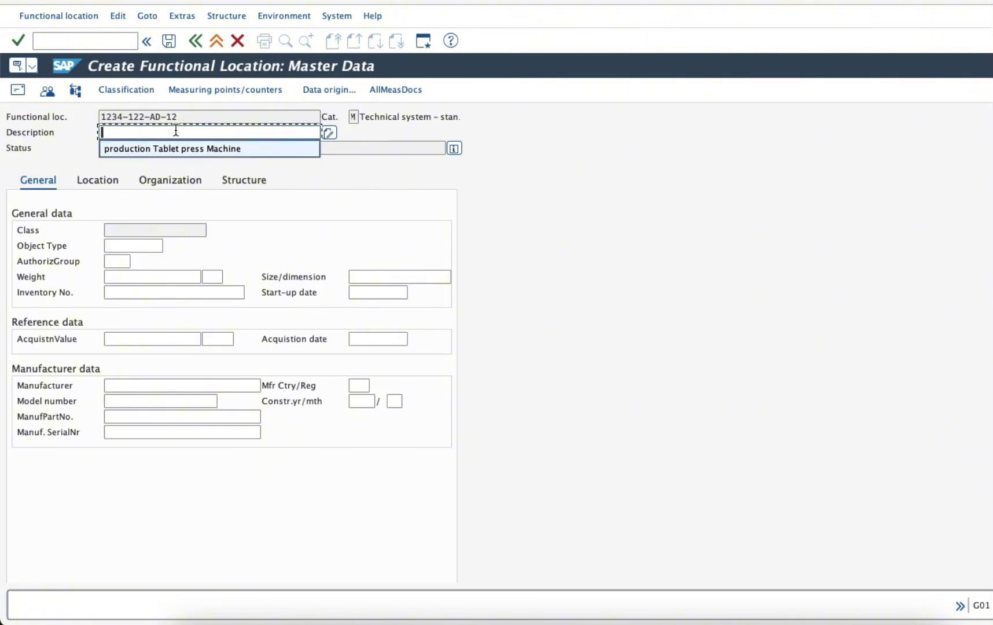
Step: Enter "production milling machine" as the functional location's description
text(producto)
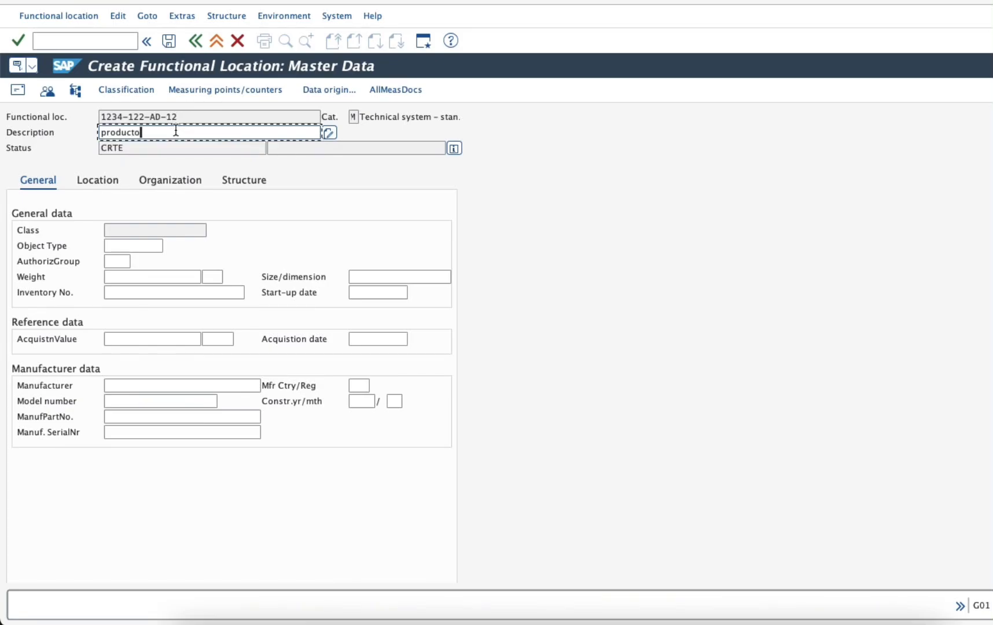
key(BackSpace)
text(ion milling)
text(machine)
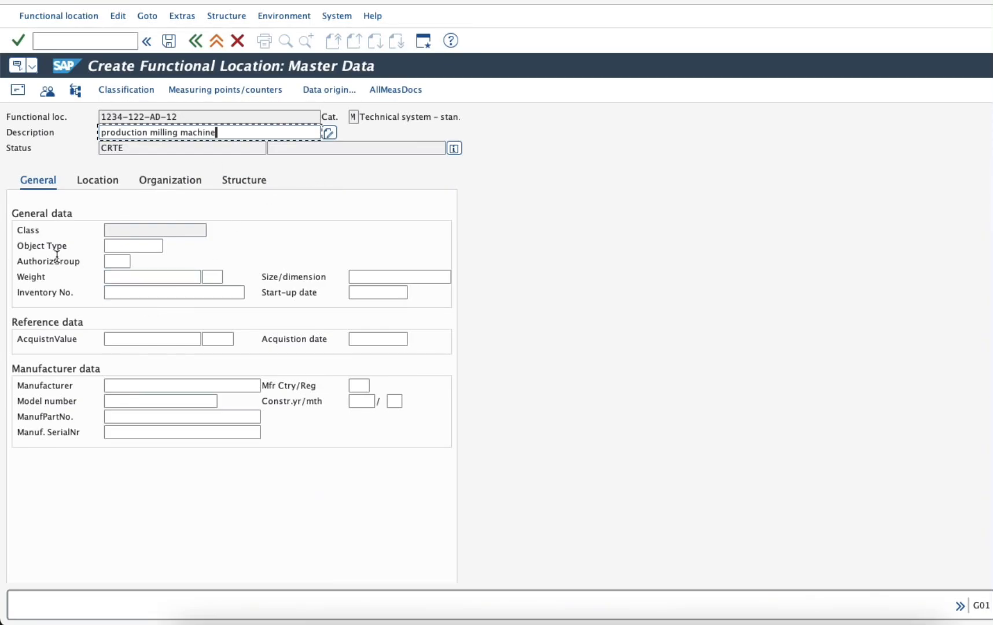
Step: Set the object type to 2000 and the authorization group to 0002 in the general data
click(158, 231)
click(137, 245)
click(168, 246)
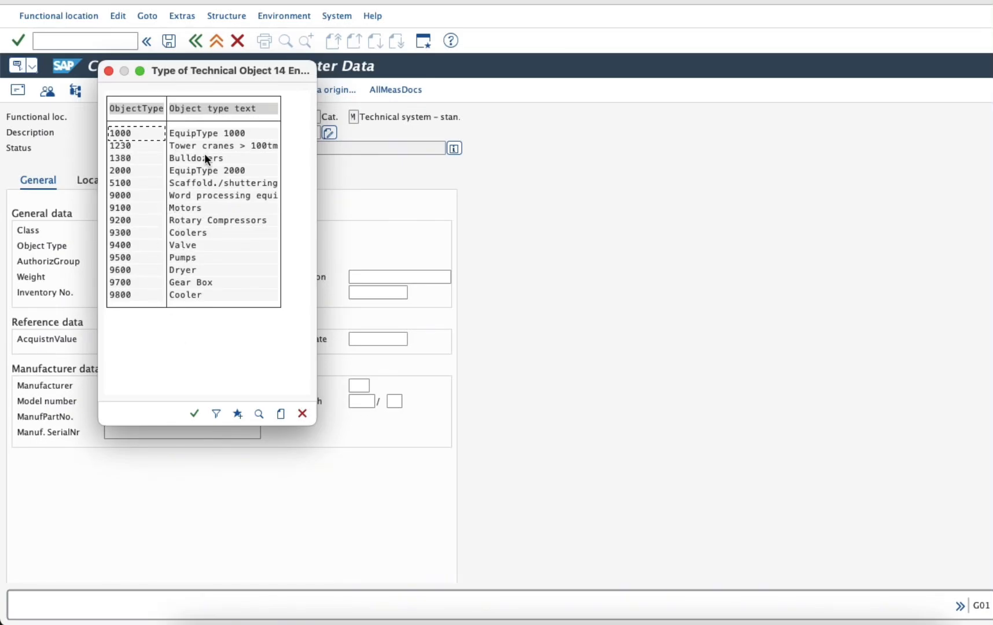
double_click(132, 170)
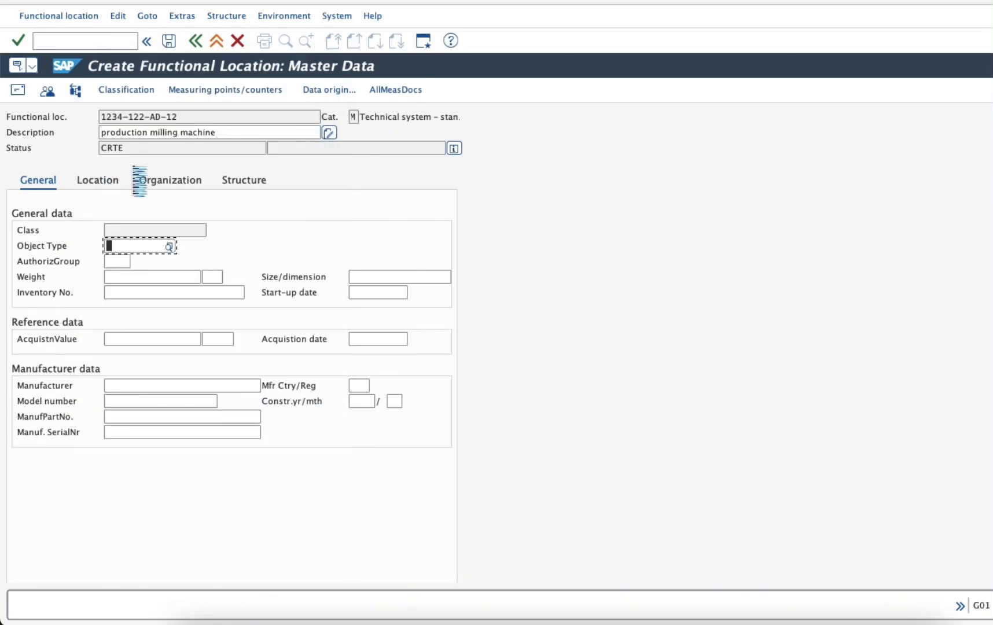
click(113, 261)
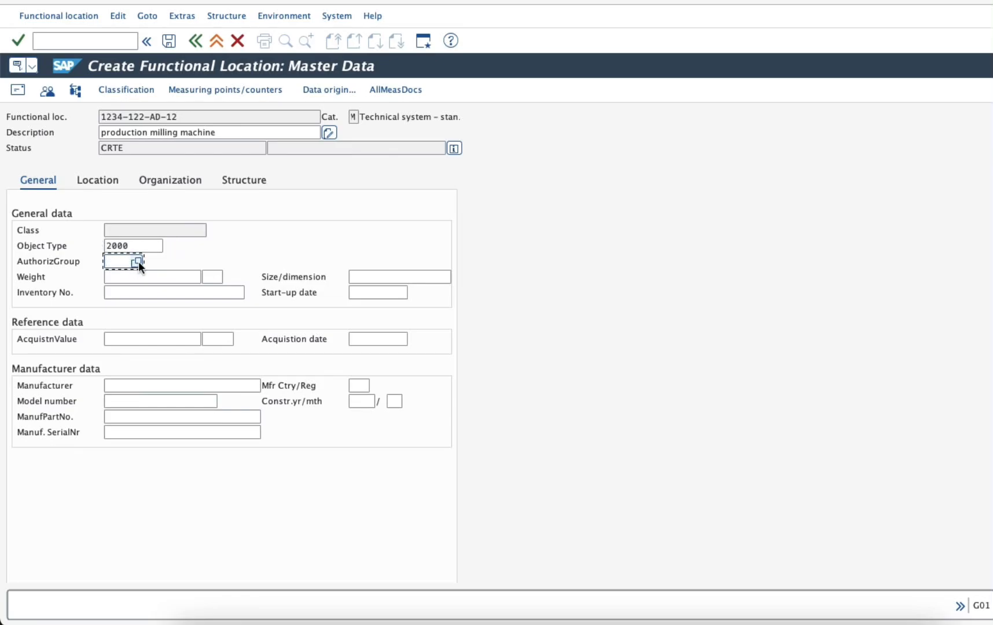
click(137, 262)
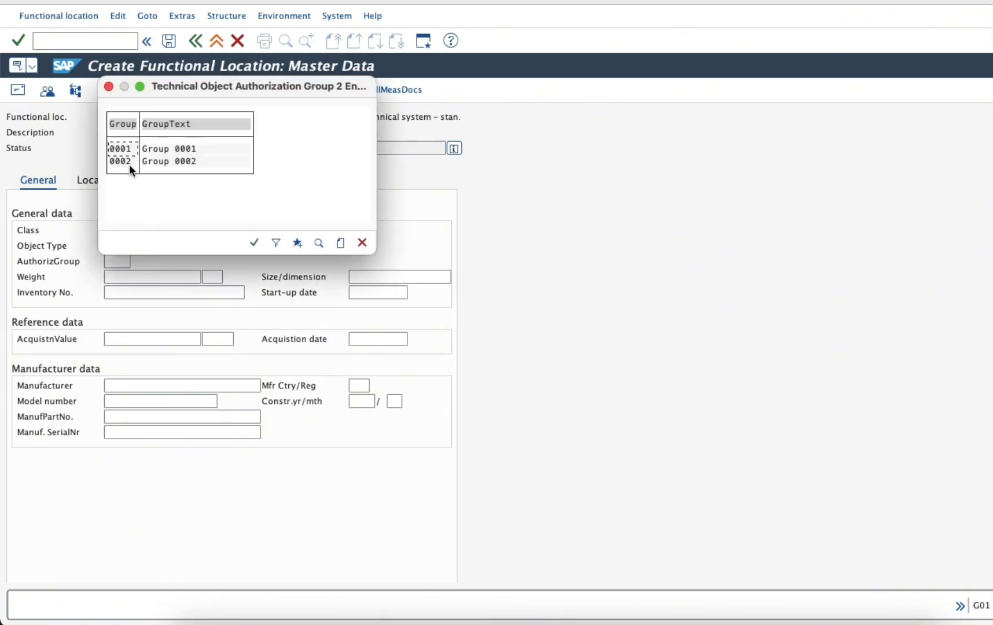
double_click(124, 162)
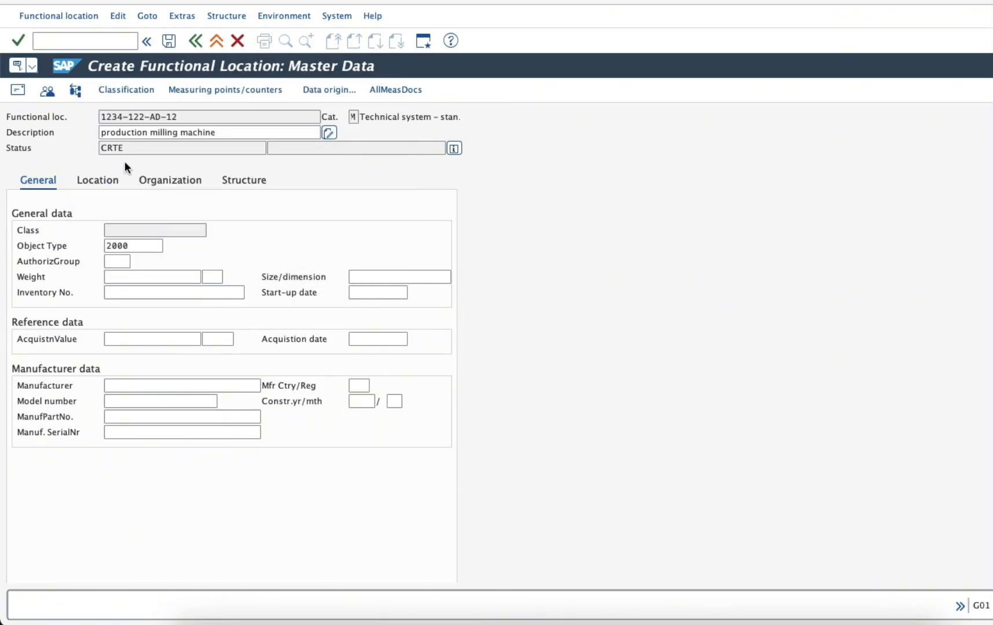
Step: Set the weight to 234 TON and the start-up date to 10.01.2025 in the general data
click(141, 277)
text(234)
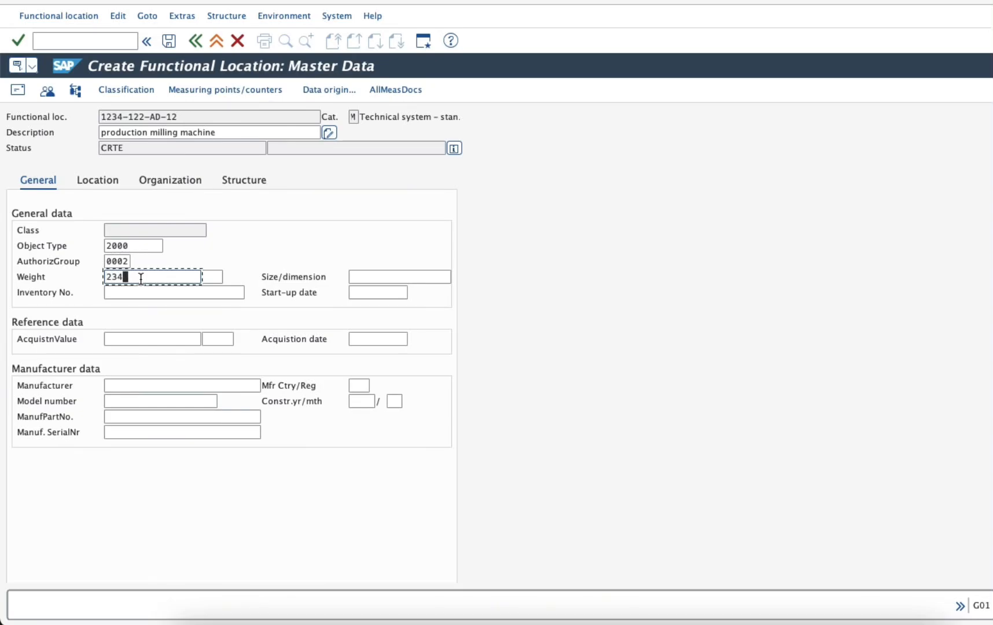
click(215, 277)
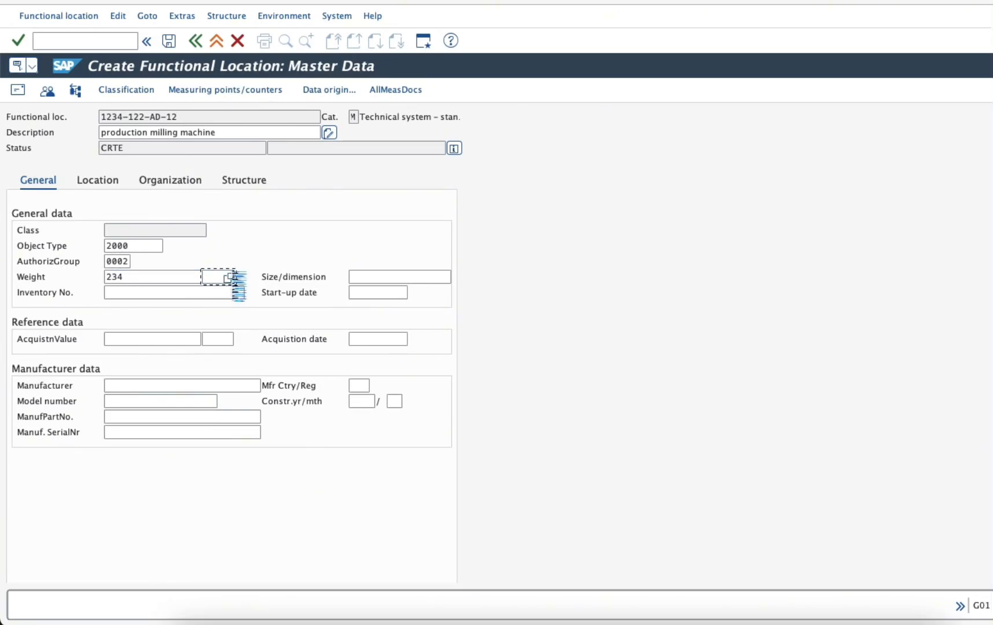
click(229, 278)
double_click(228, 220)
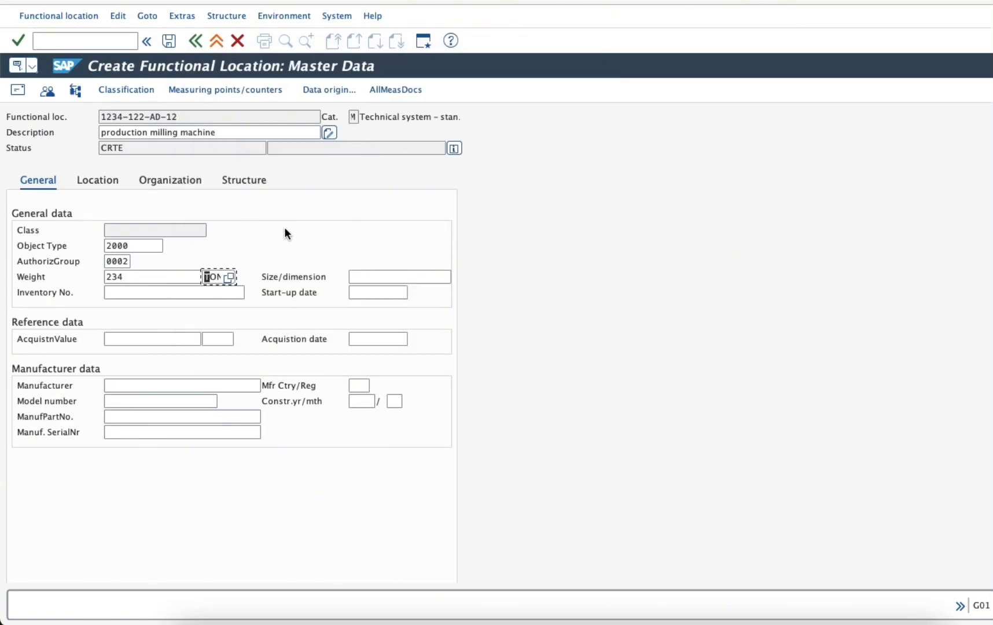
click(380, 291)
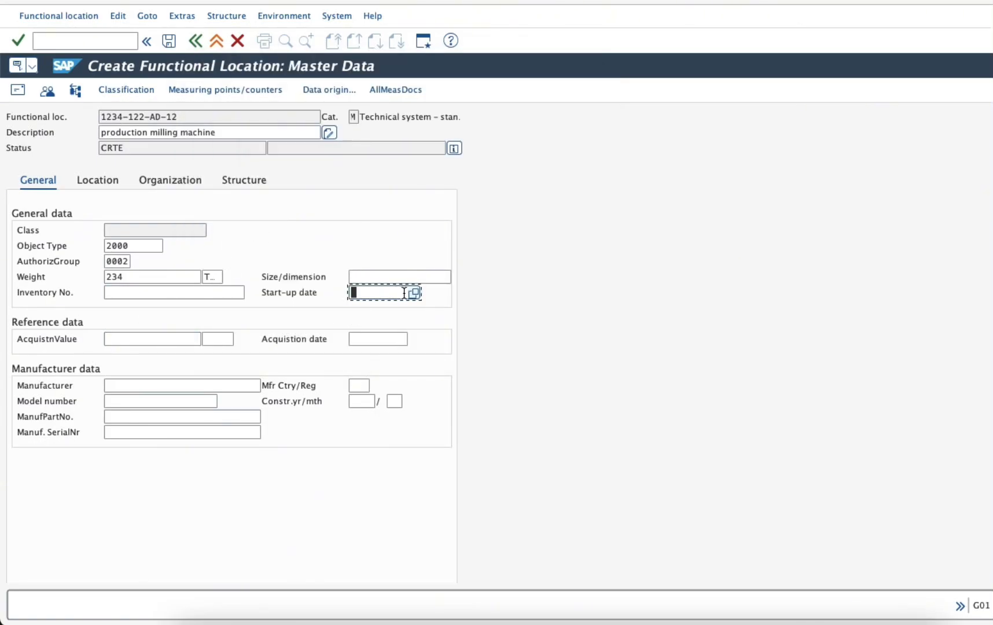
click(414, 293)
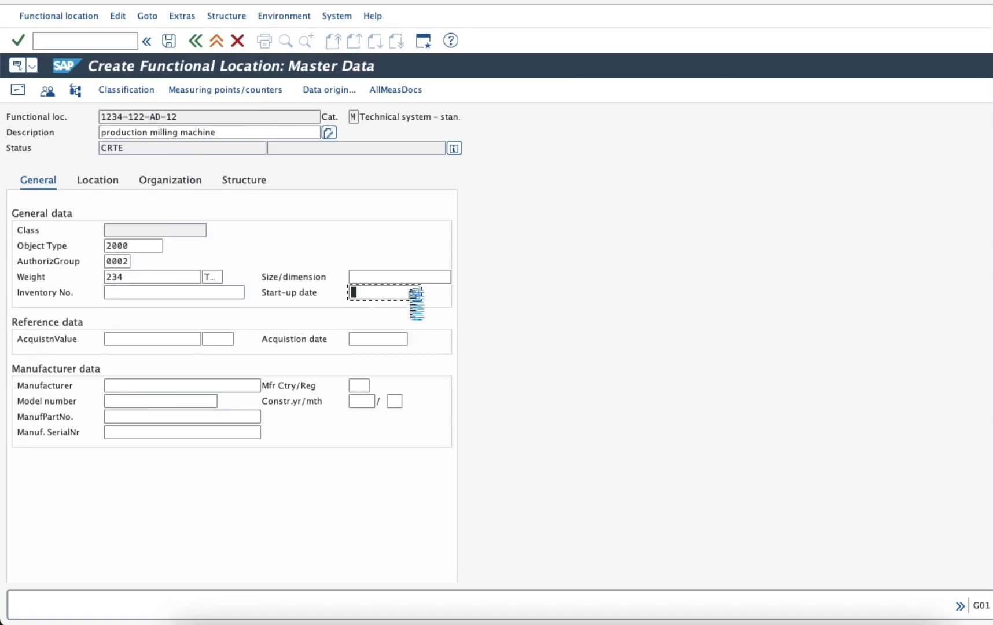
double_click(234, 197)
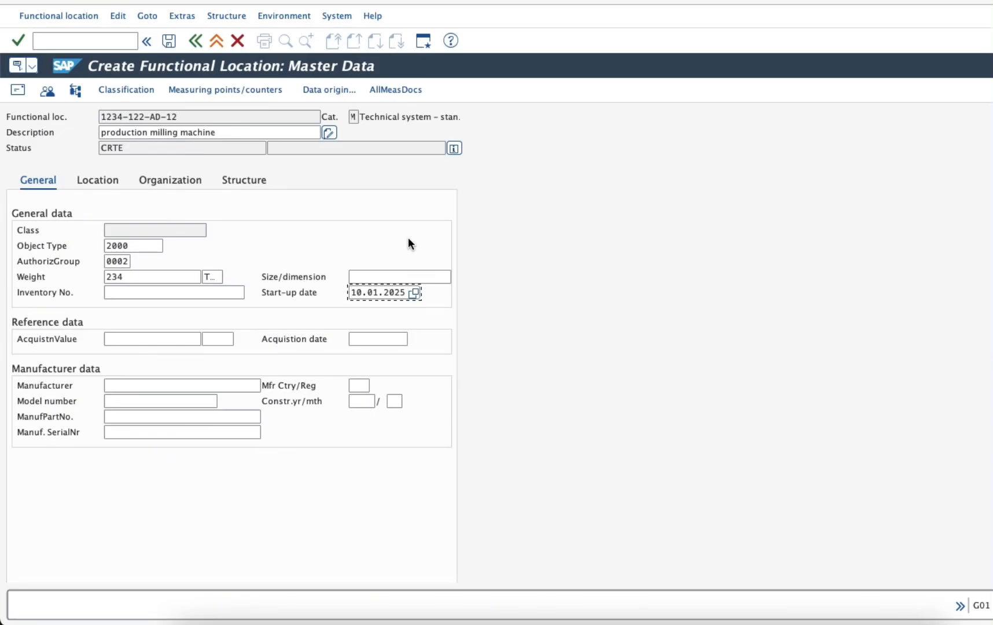
Step: Set the acquisition value to 1200 with currency BHD in the reference data
click(169, 340)
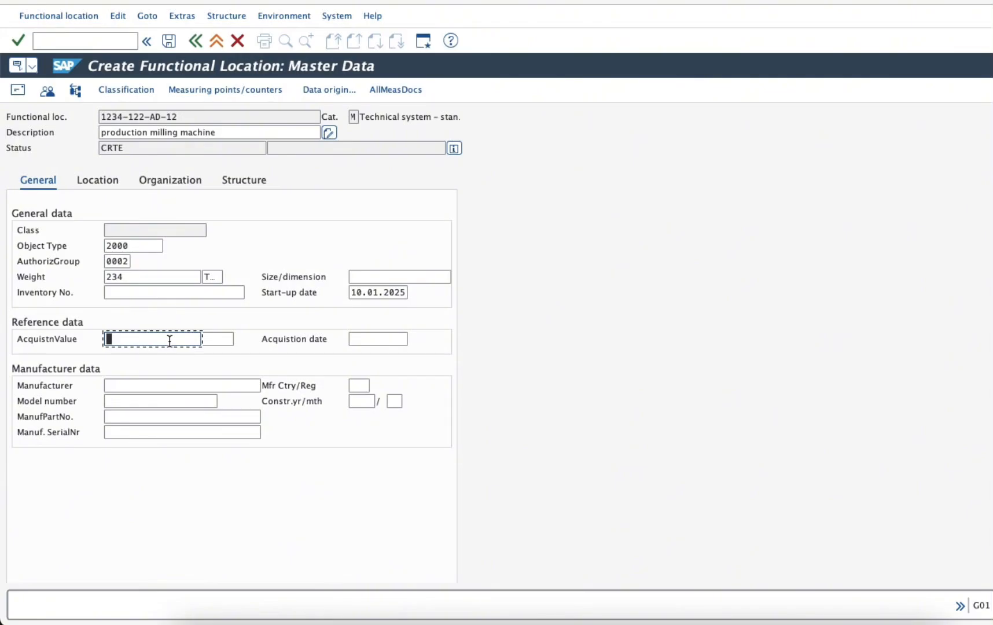
text(1200)
key(Tab)
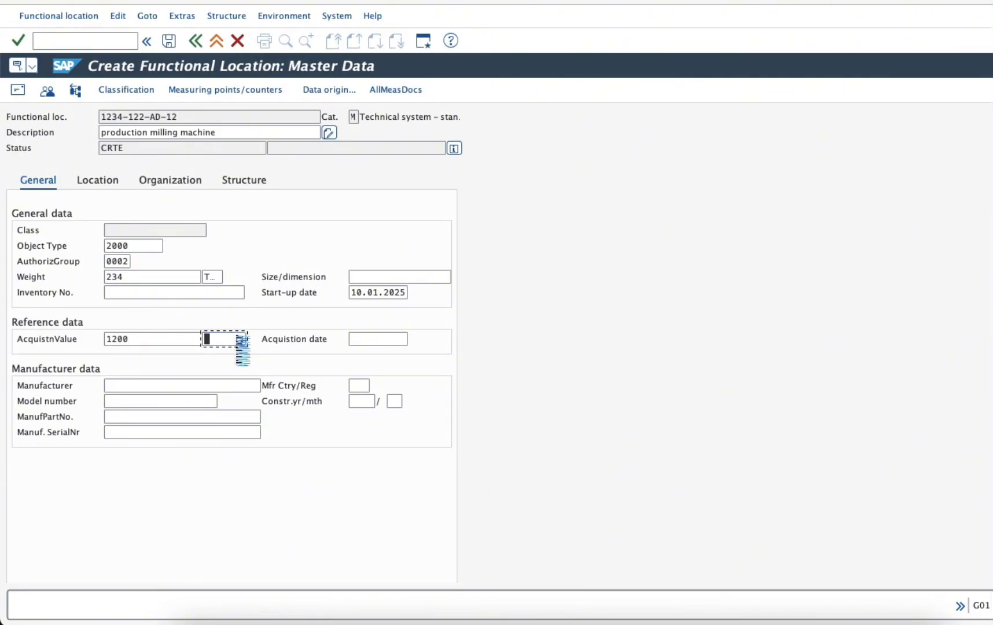
click(241, 340)
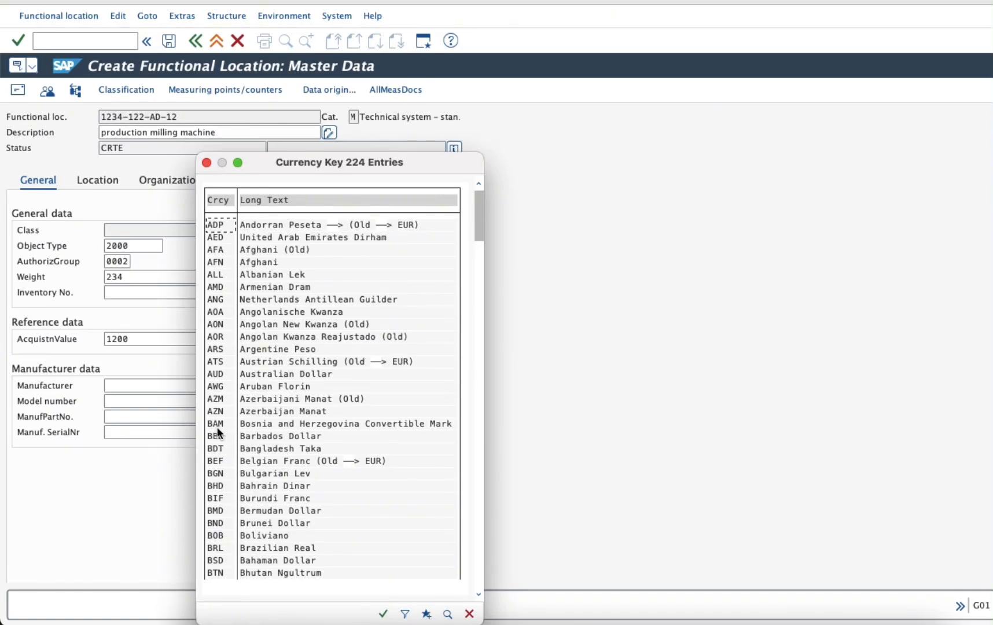
double_click(217, 486)
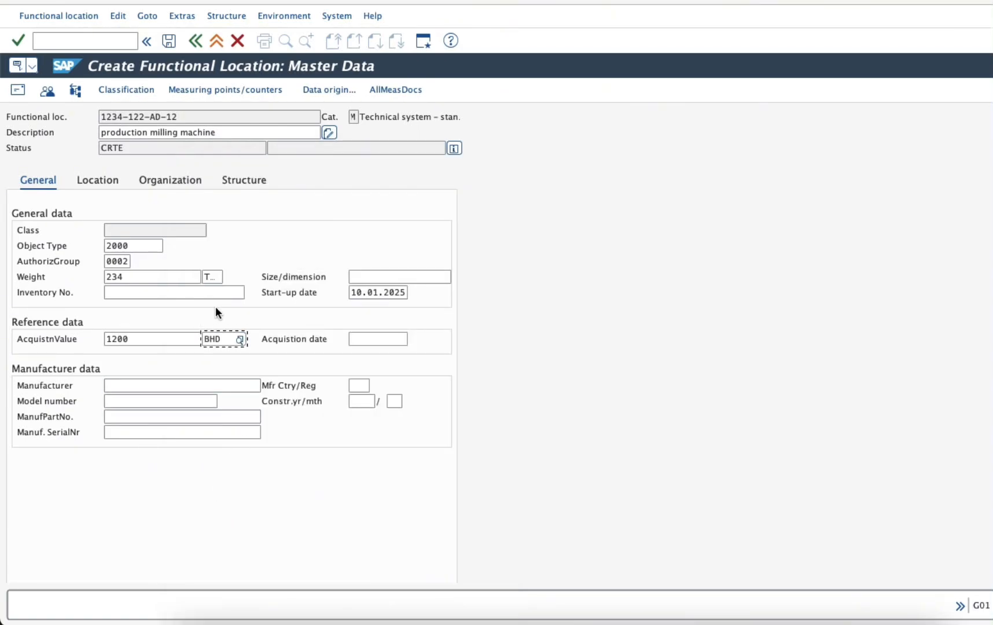
Step: Set the acquisition date to 10.01.2025 in the reference data
click(376, 340)
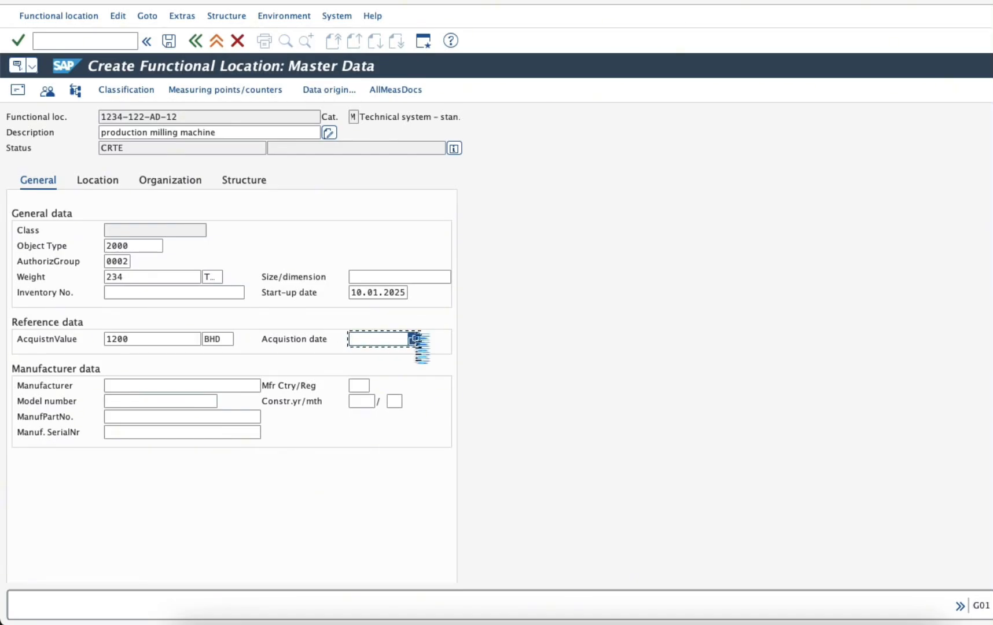
click(415, 339)
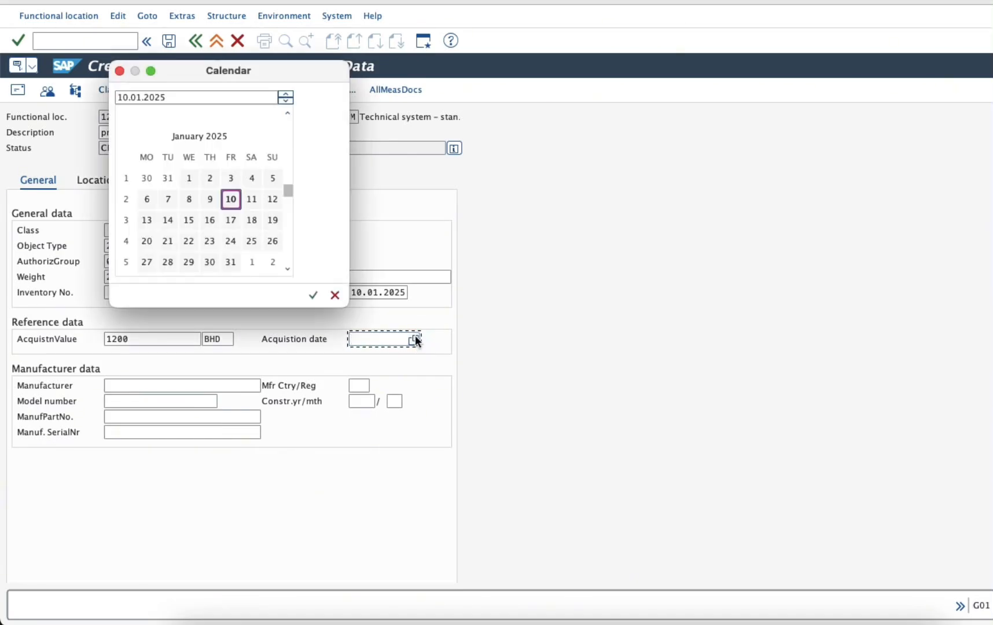
double_click(231, 199)
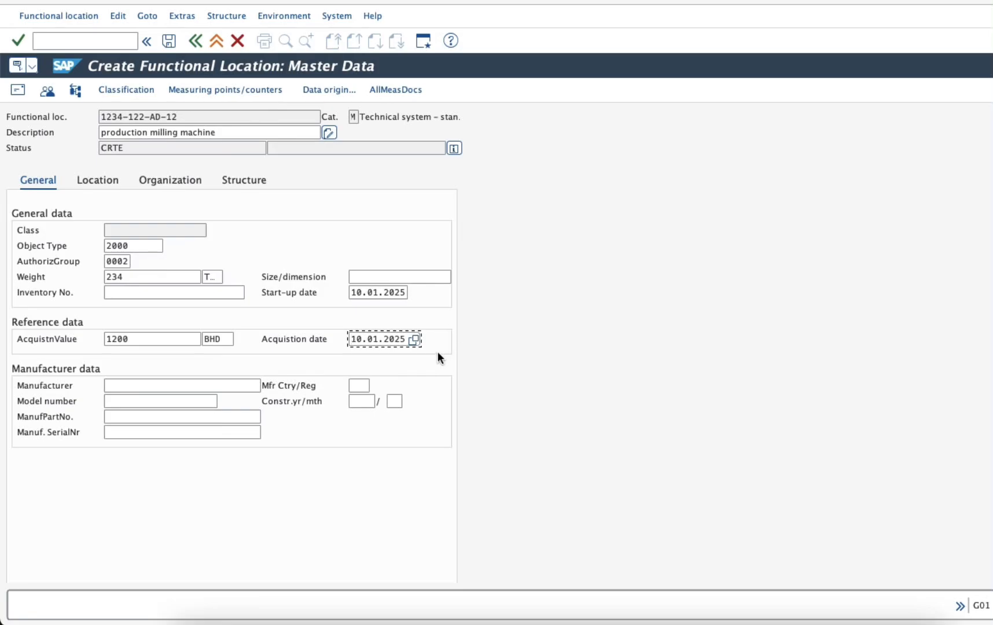
Step: Change the acquisition date to 10.01.2024
click(414, 340)
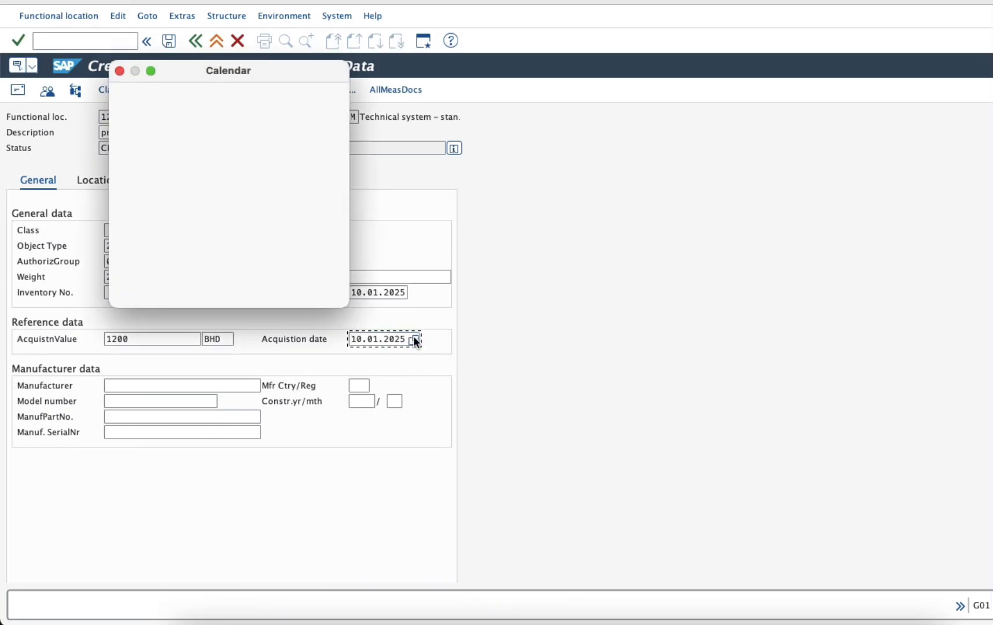
double_click(175, 97)
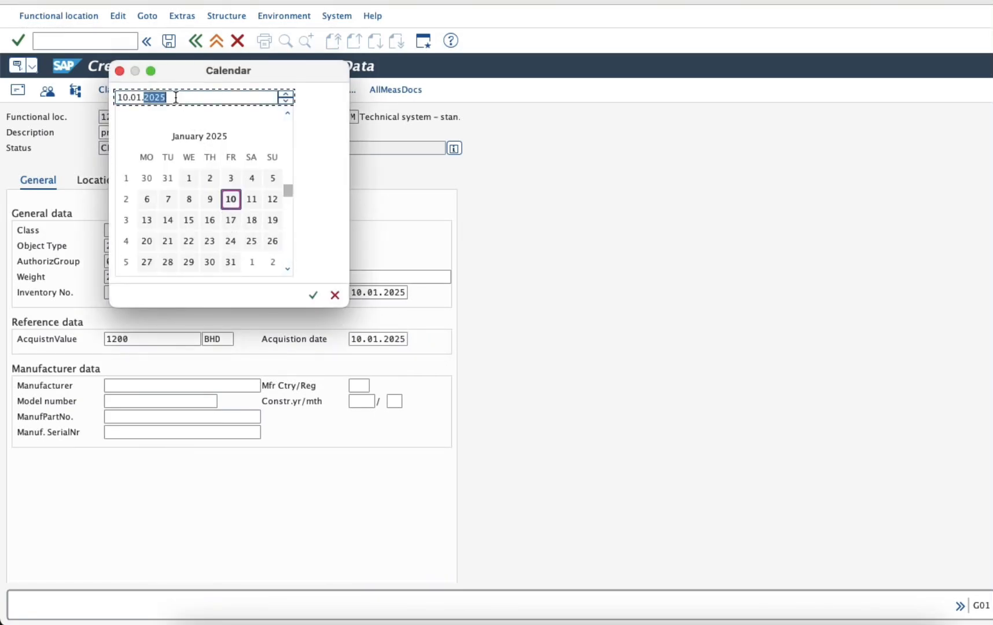
text(2024)
double_click(187, 177)
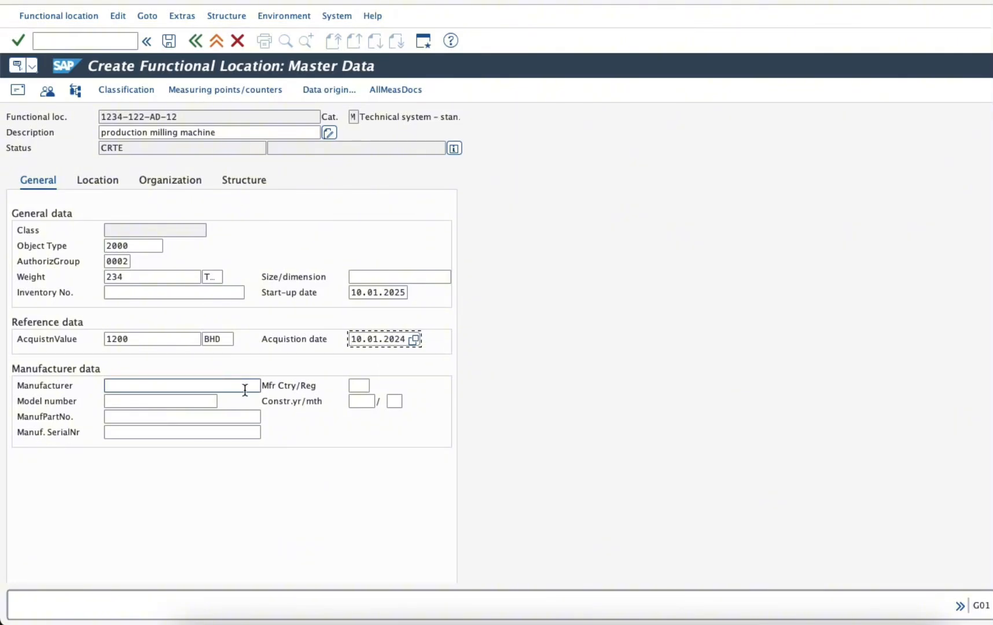
Step: Assign maintenance plant 1478 in the functional location's location data and leave its location field empty
click(102, 182)
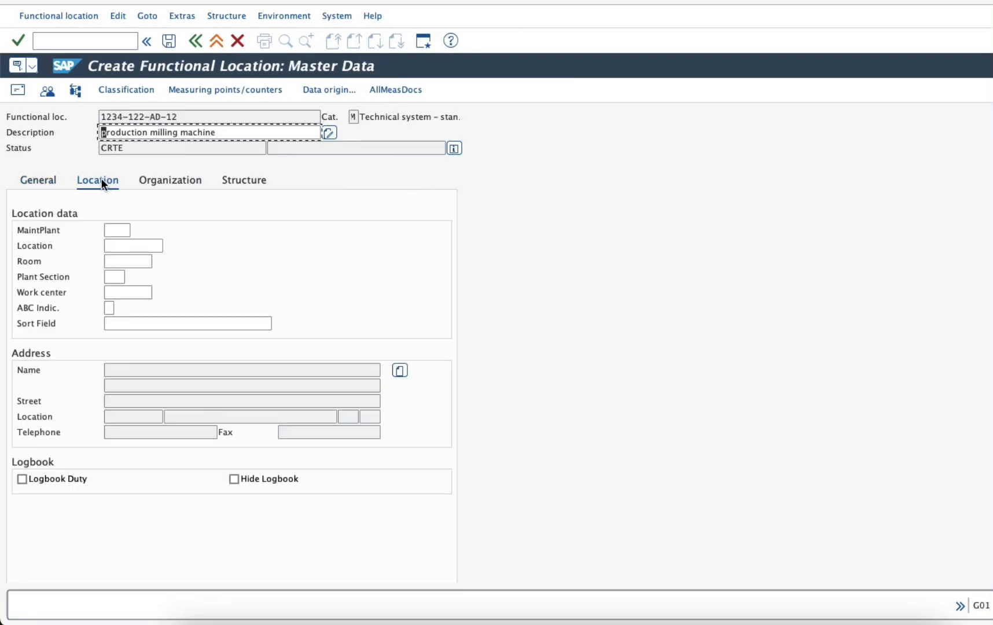
click(112, 231)
click(137, 230)
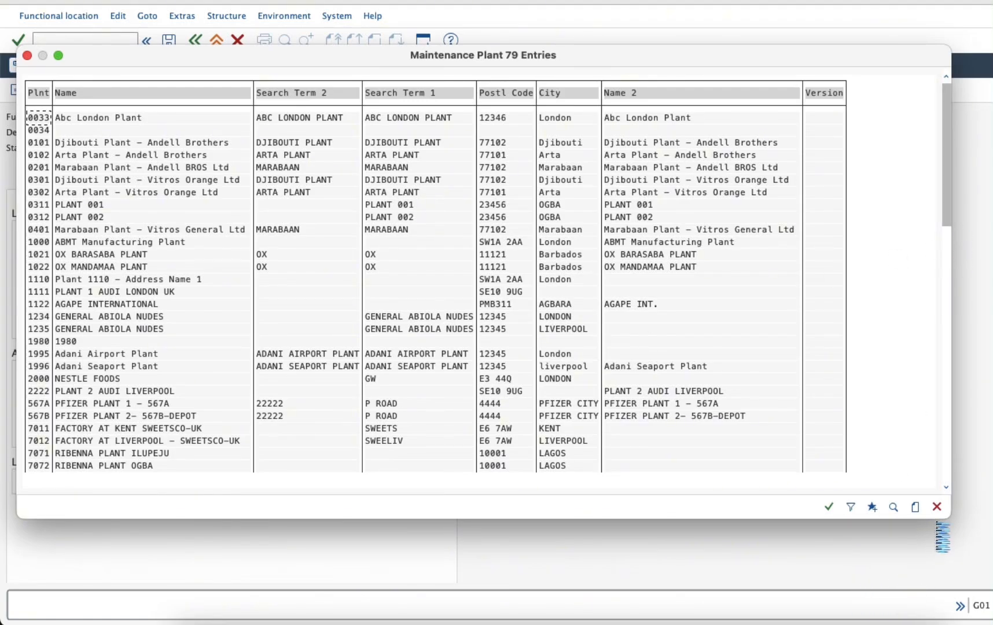
click(936, 507)
text(1478)
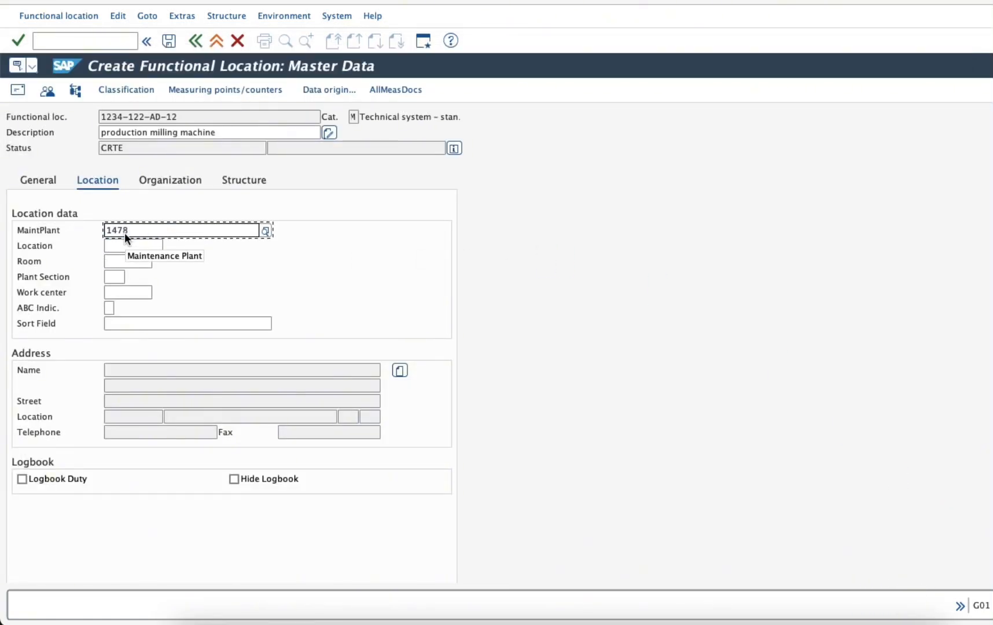
key(Return)
click(133, 246)
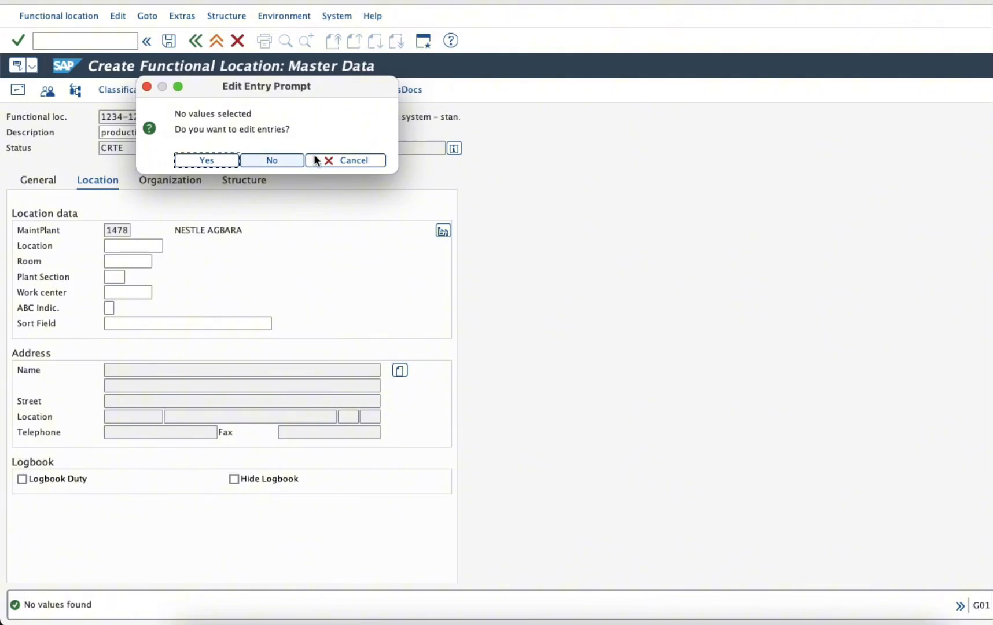
click(354, 161)
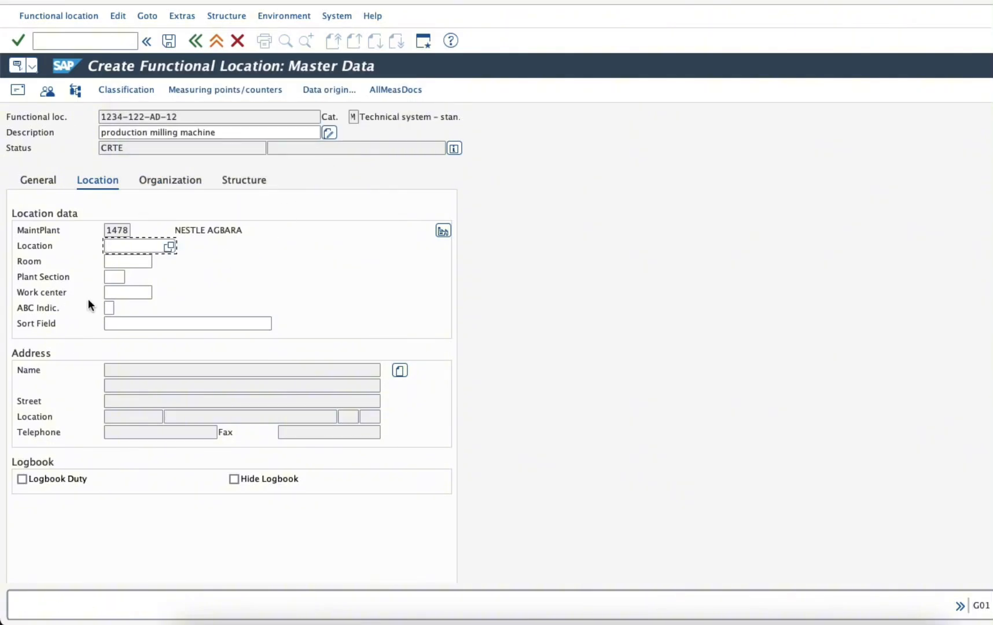
Step: Look up the plant's work centers and assign 1478ECU1 to the functional location
click(155, 292)
click(158, 292)
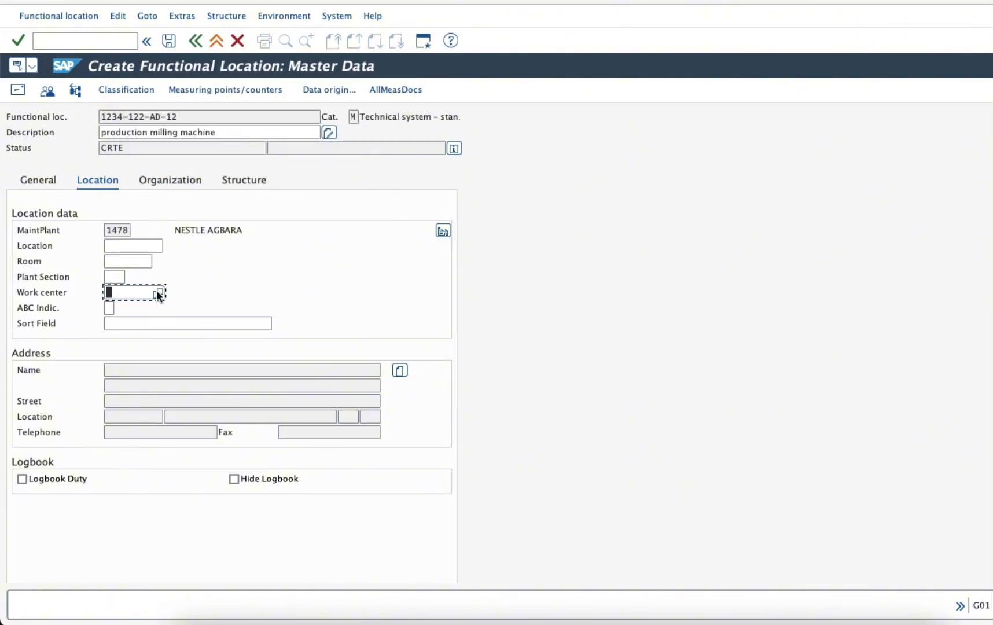
click(249, 197)
text(147)
key(Down)
key(Return)
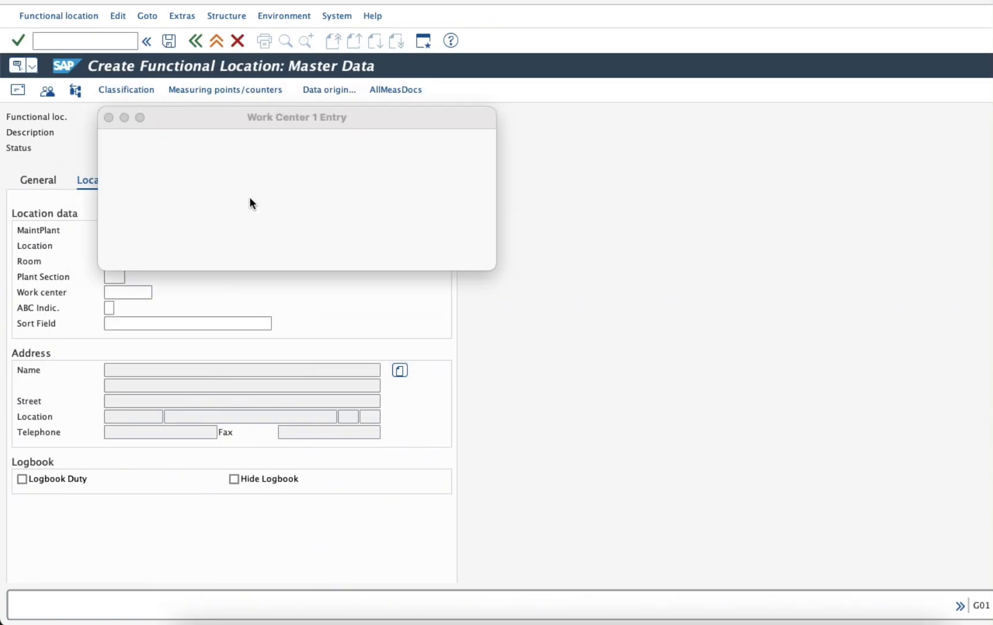
double_click(194, 180)
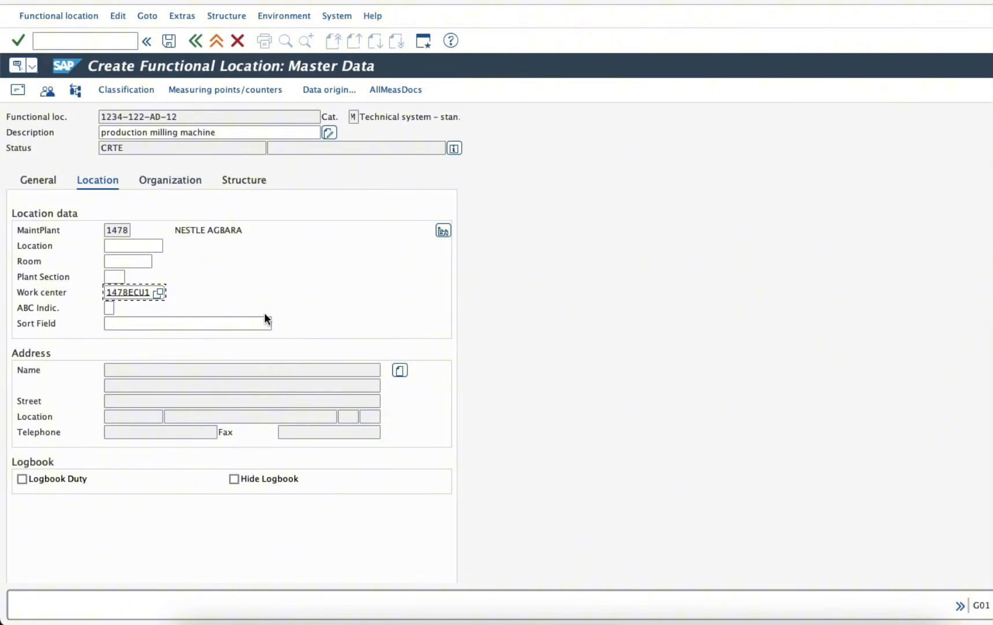
Step: Set the ABC indicator to A in the location data
click(109, 308)
text(A)
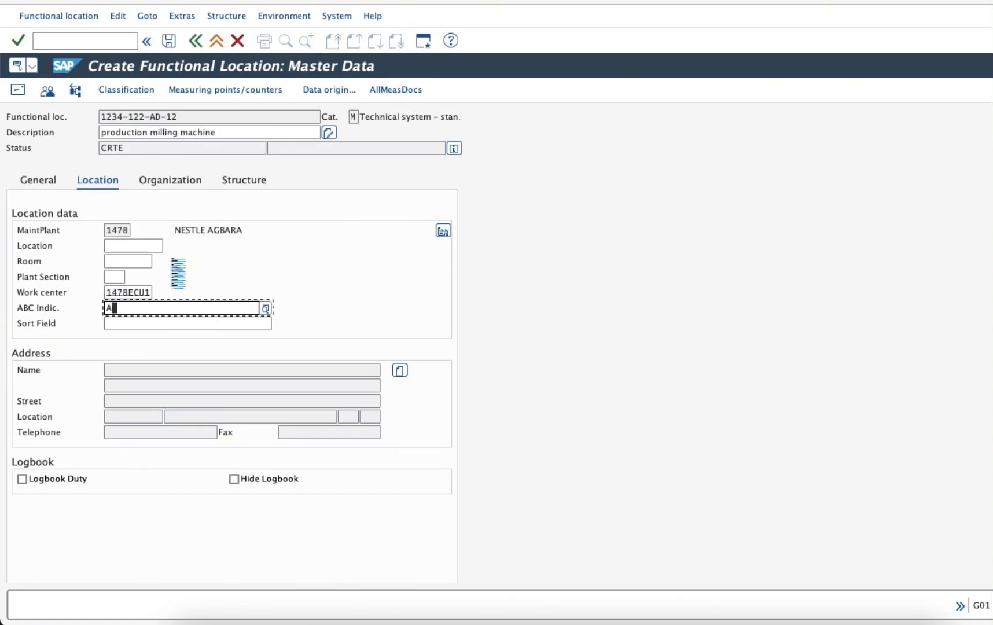
click(123, 353)
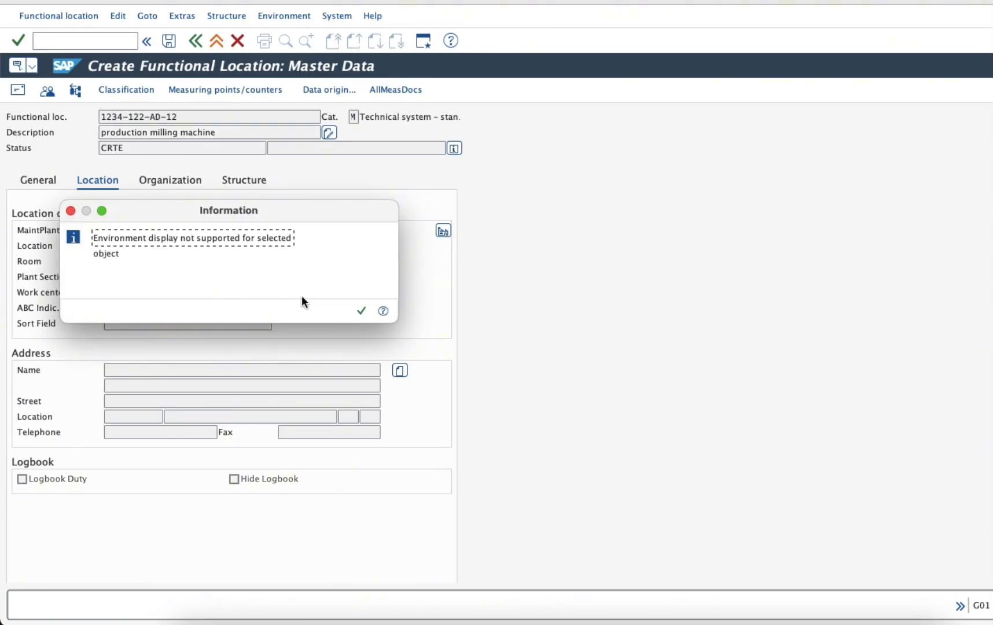
click(361, 311)
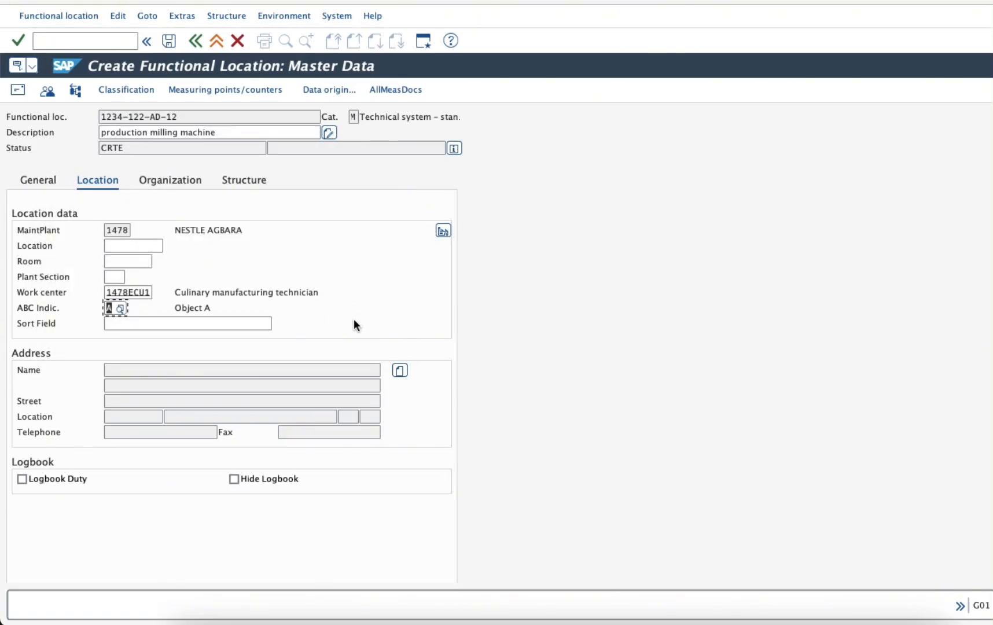
click(143, 368)
click(149, 388)
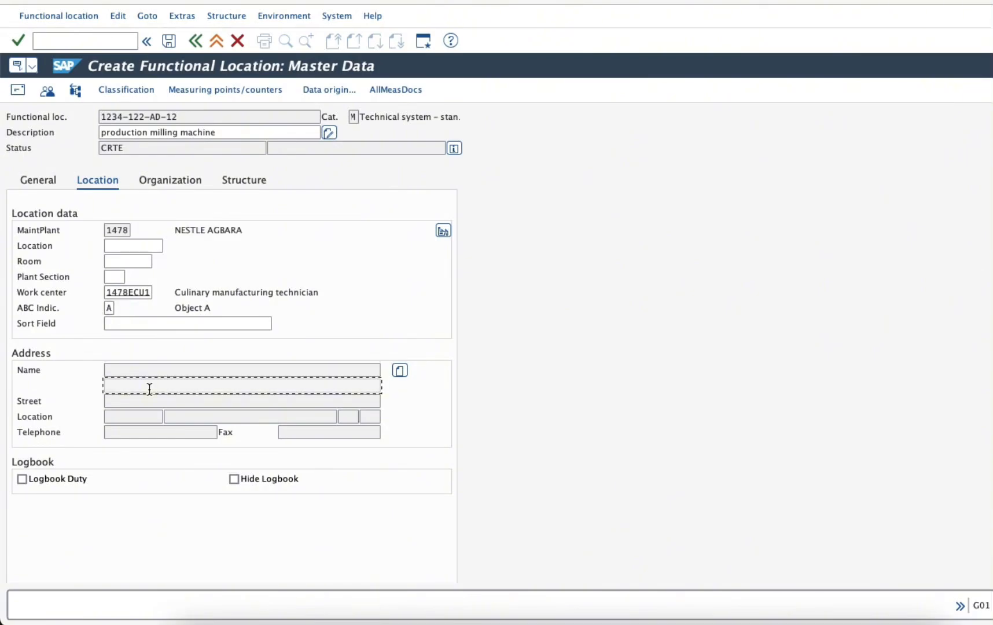
click(148, 418)
click(149, 432)
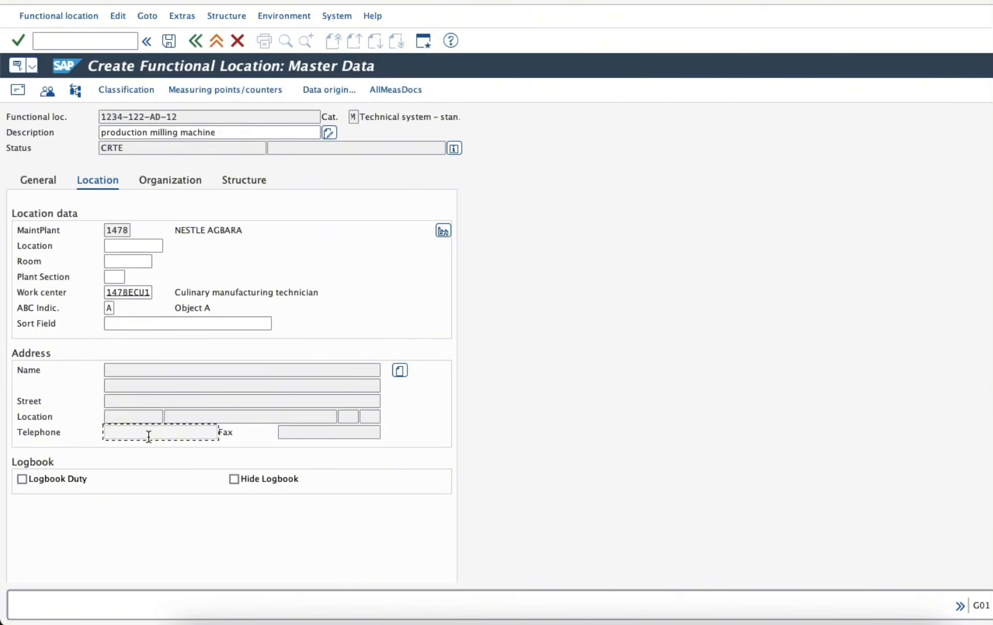
click(145, 400)
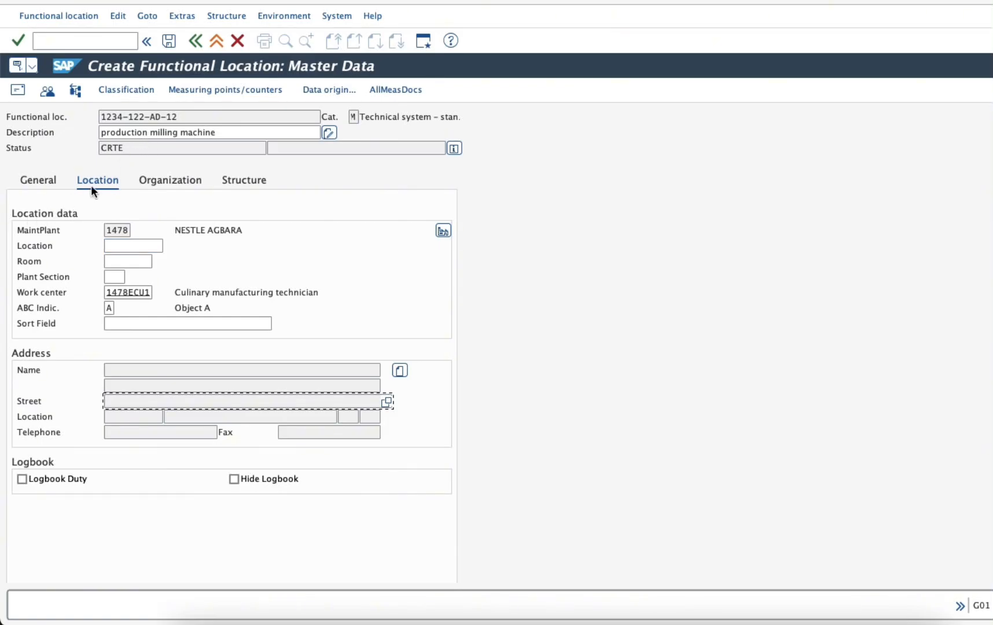
Step: Review the functional location's account assignment, responsibilities and structuring data
click(162, 183)
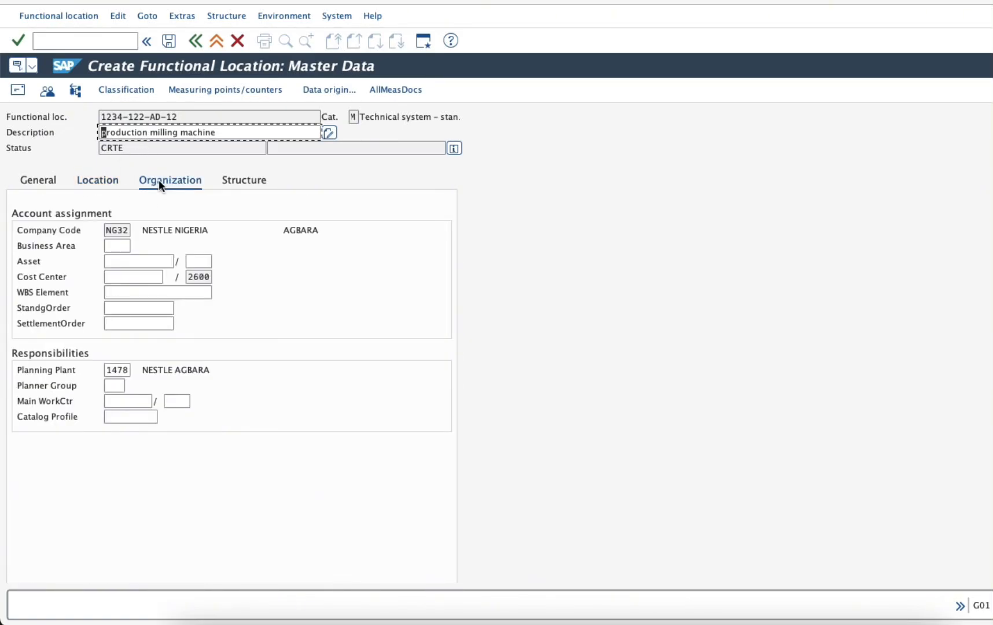
click(144, 277)
click(110, 385)
key(Tab)
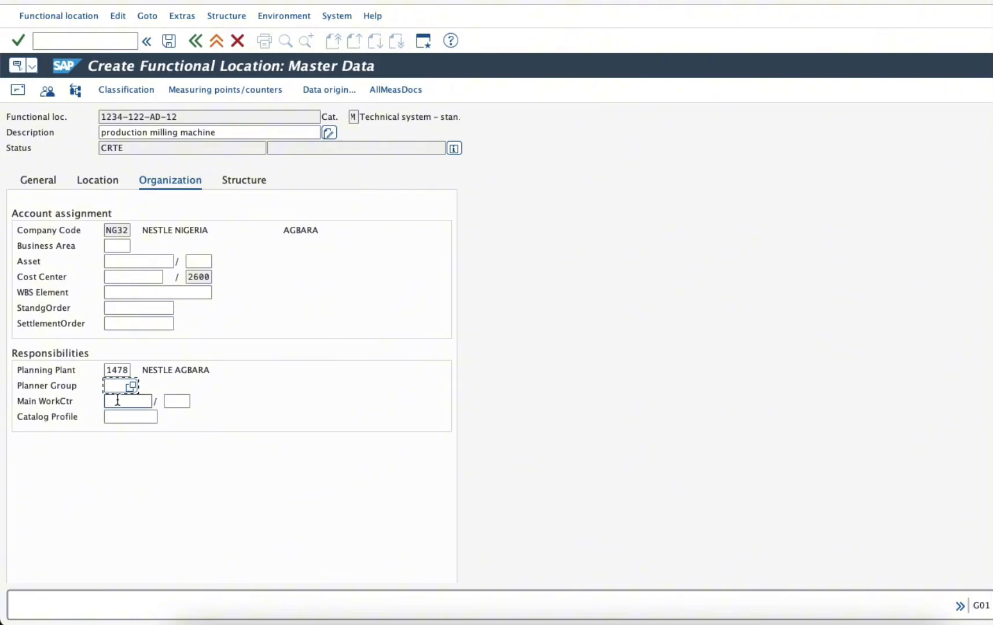
click(116, 386)
click(237, 183)
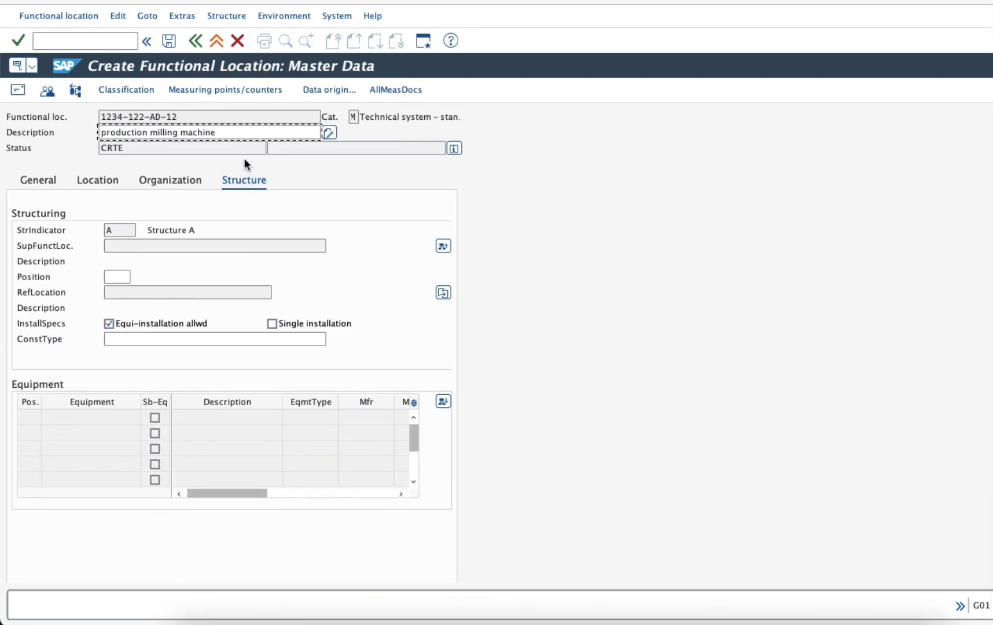
Step: Save the new functional location and exit the creation transaction
click(170, 41)
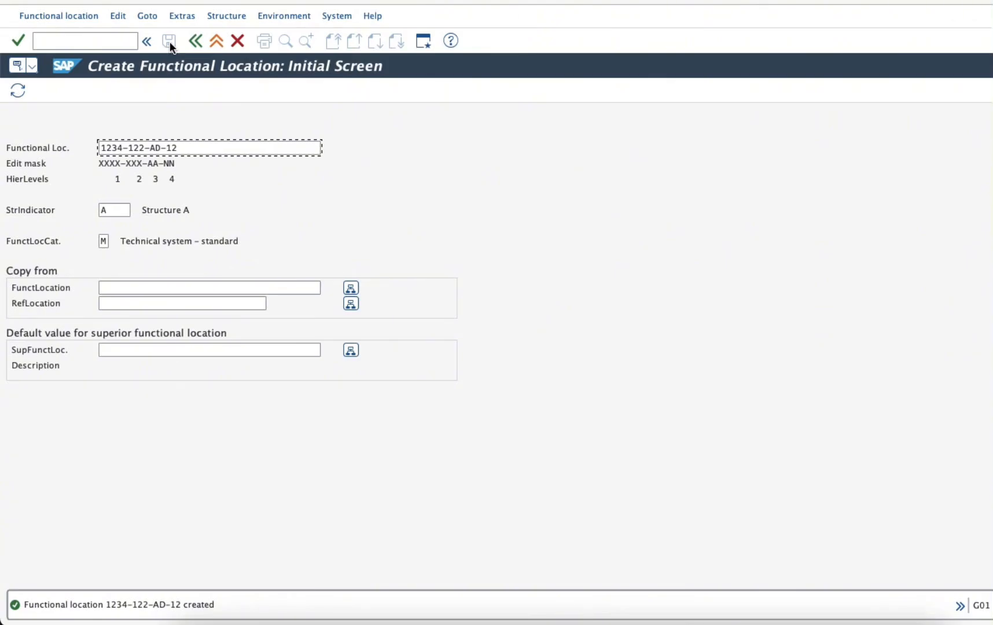
click(237, 40)
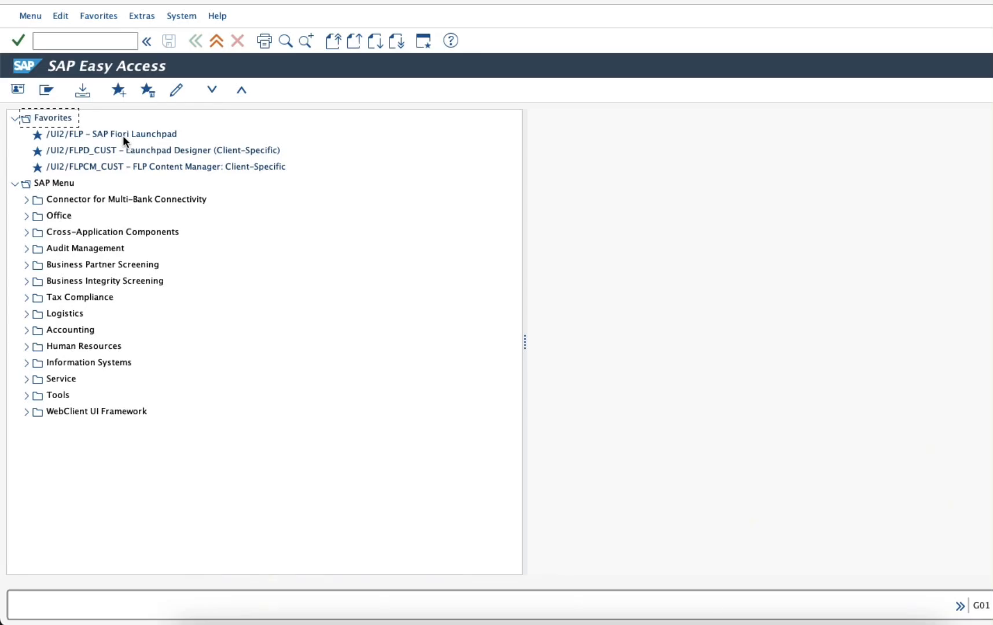
Step: Open the SAP Fiori Launchpad from the favorites and enter the user name on the logon page
click(123, 136)
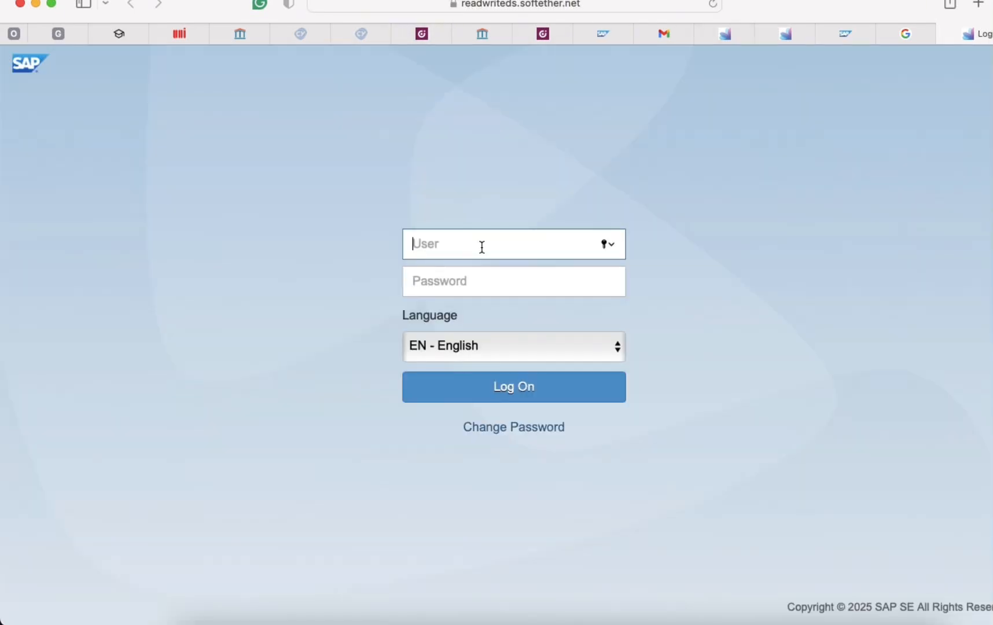
text(G)
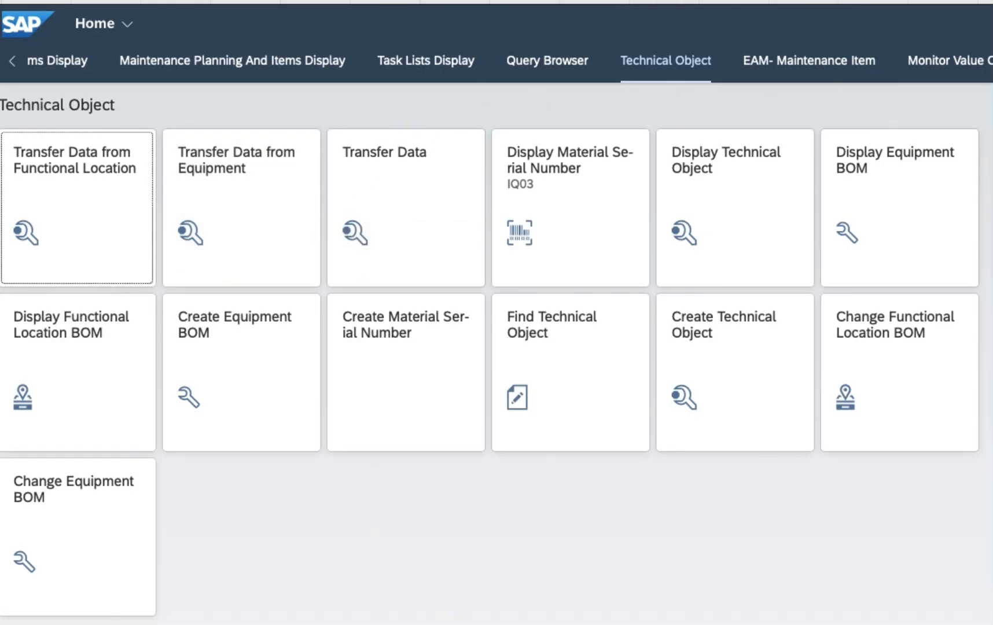
Step: Open the SAP Fiori Apps Reference Library in a new browser tab and list all apps
key(super+t)
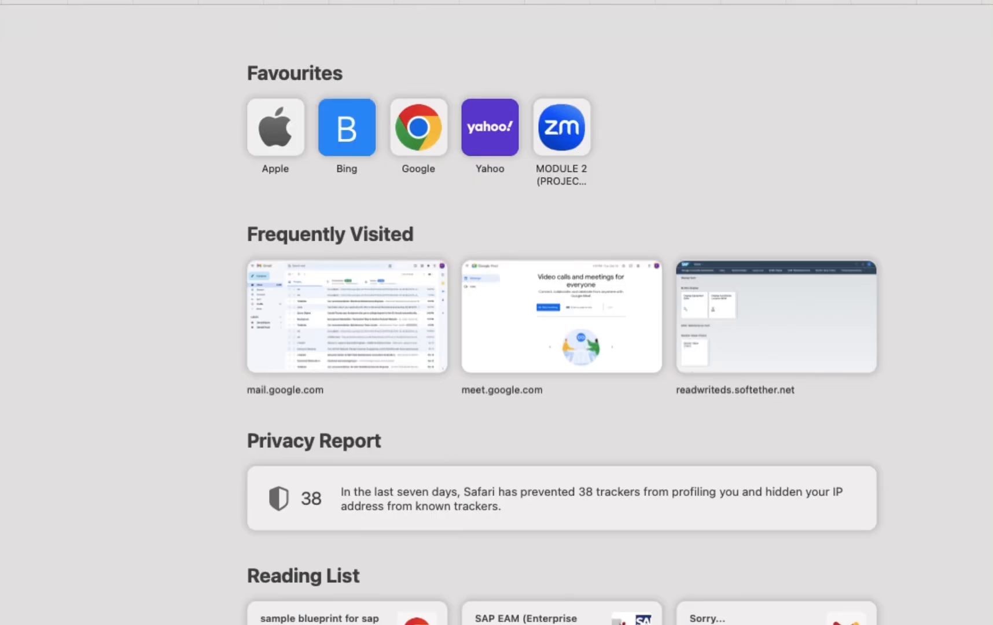
text(fiori)
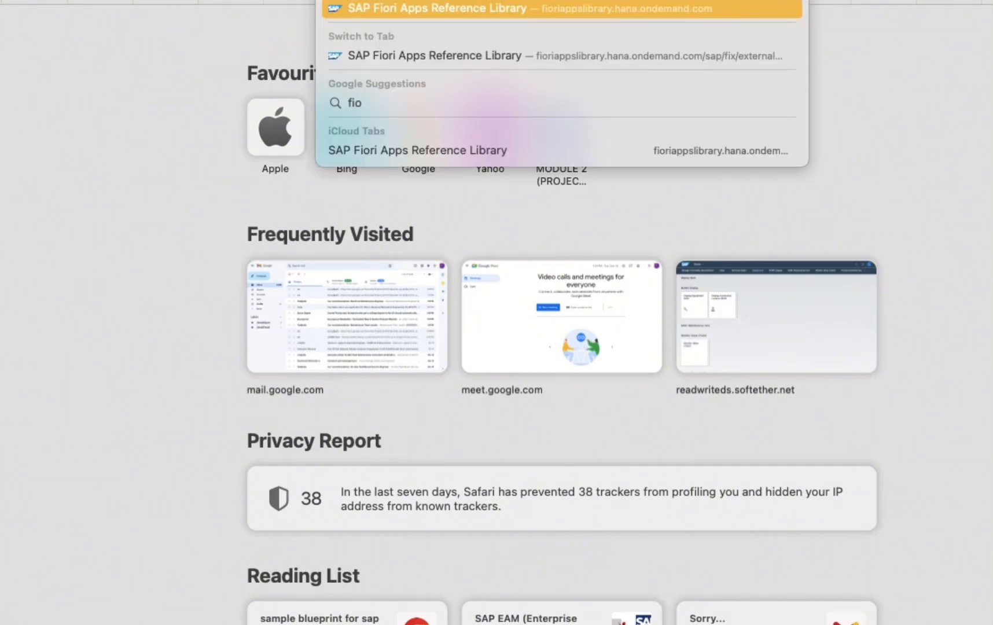
key(Return)
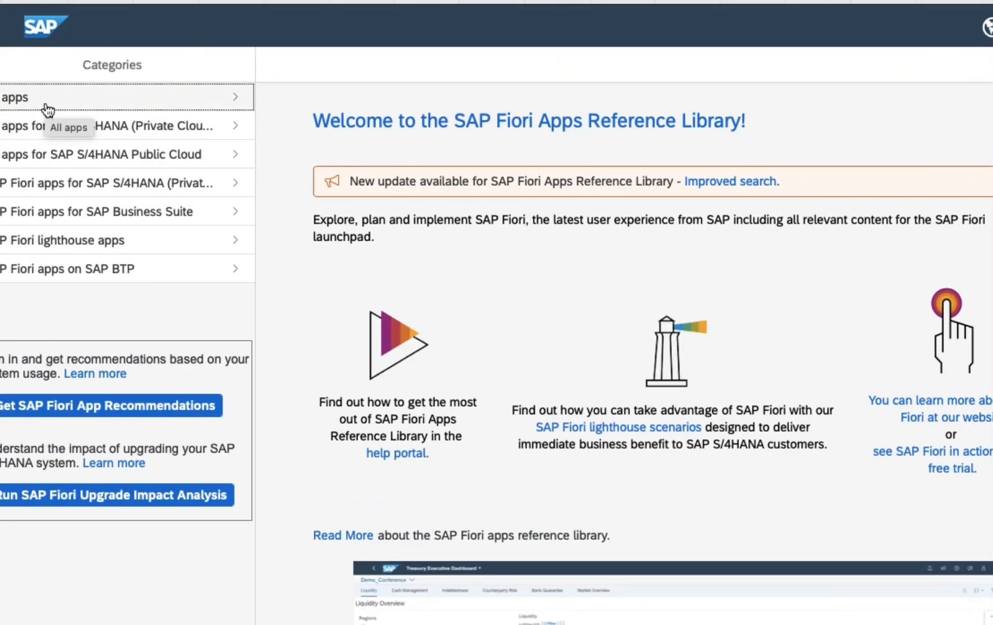
click(126, 100)
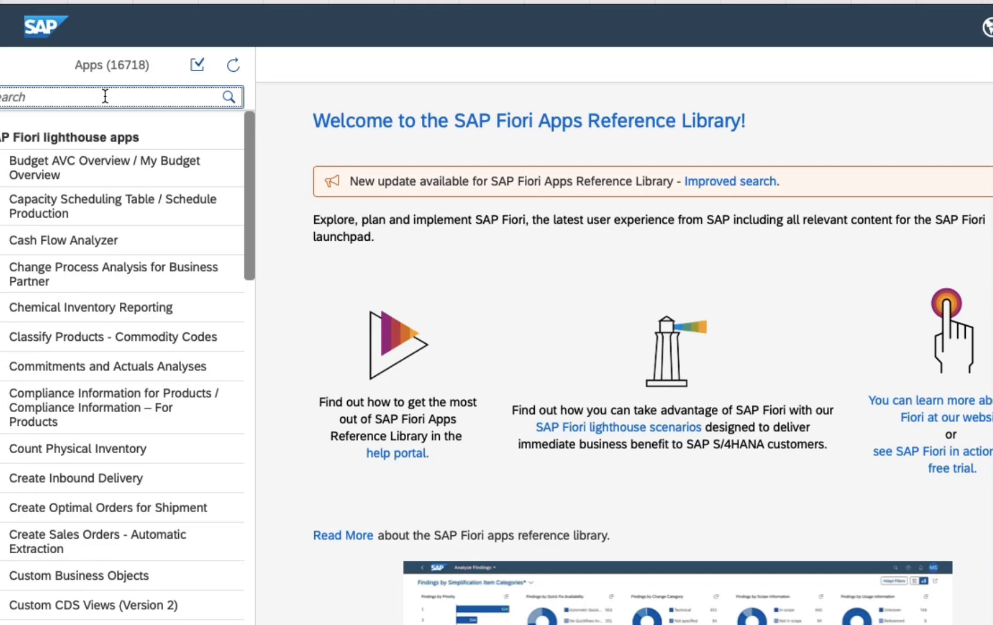
Step: Search the app library for "create equipment" and show the details of Create Equipment (IE08)
text(create eq)
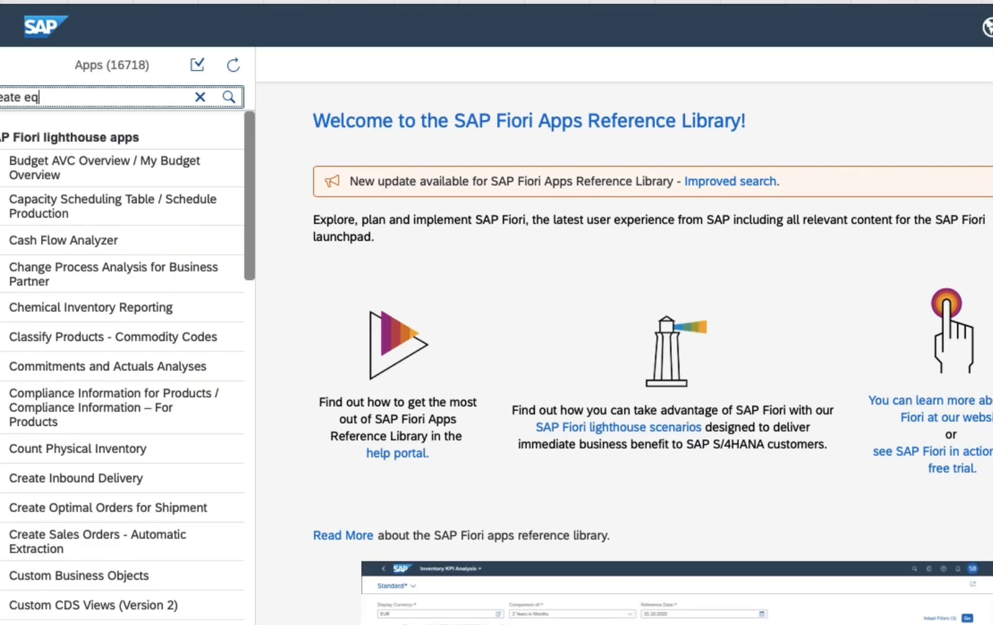
text(uipment)
key(Return)
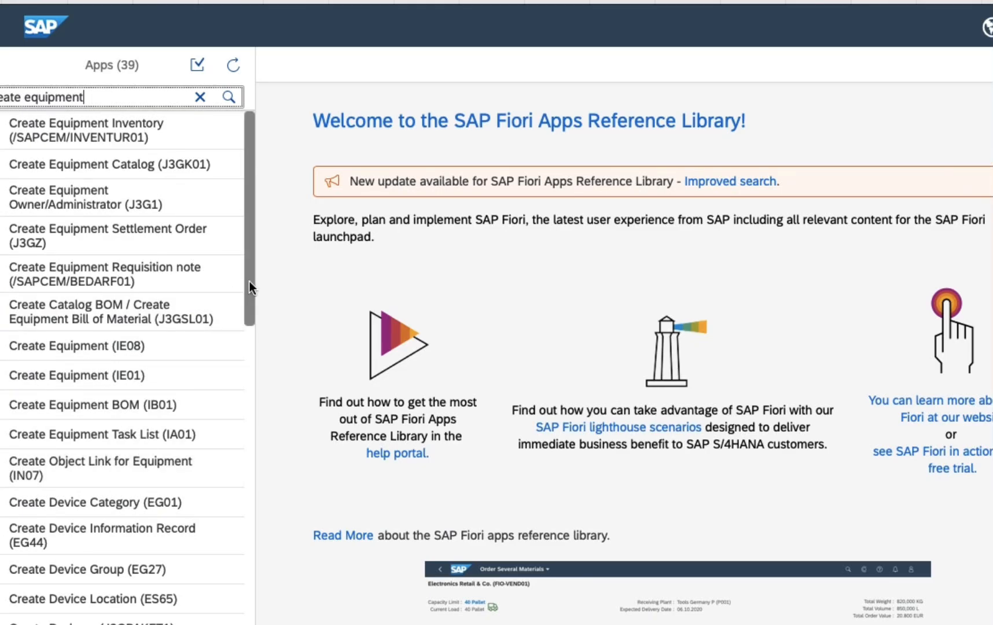
drag(249, 280, 249, 318)
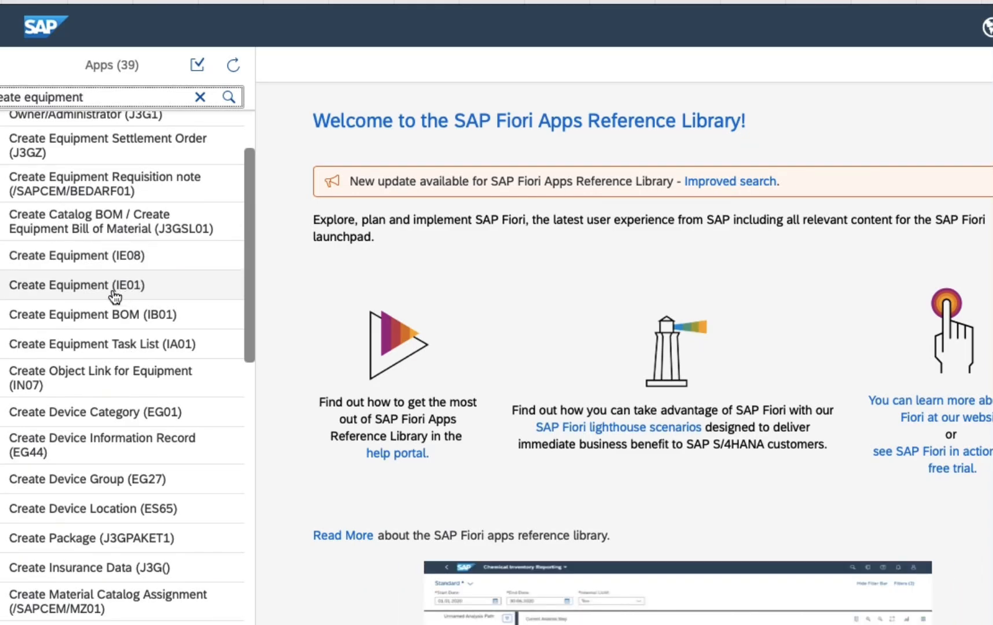
click(81, 258)
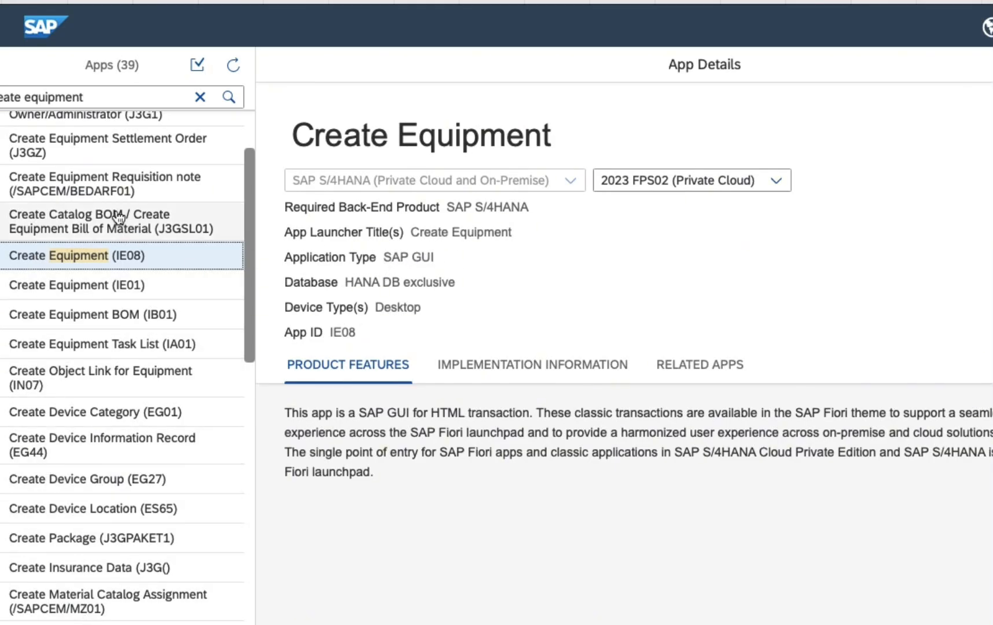
Step: Clear the previous search and search the app library for "create technical object"
click(200, 98)
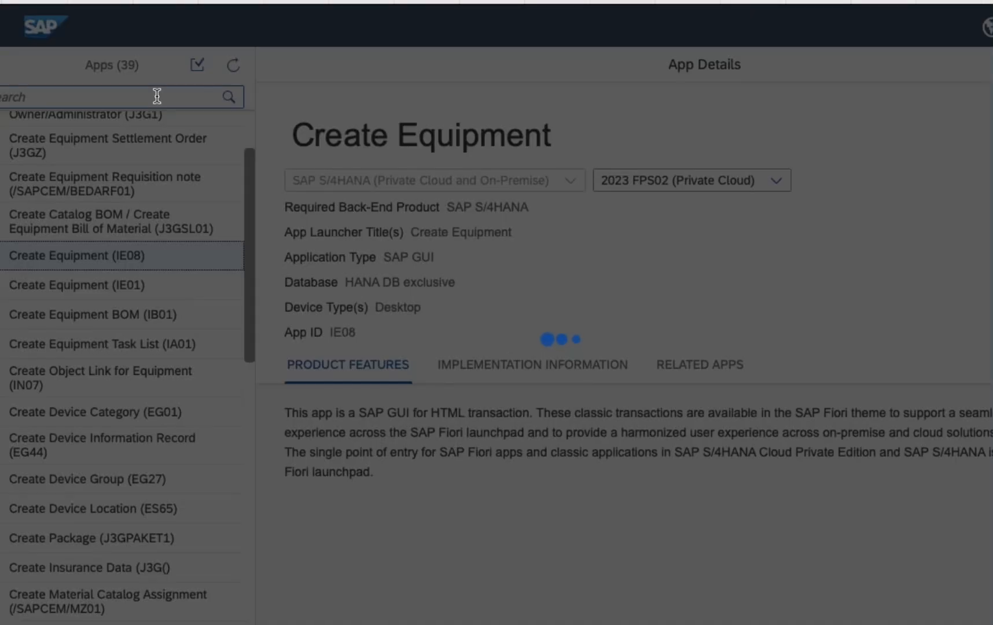
text(c)
key(BackSpace)
text(create tec)
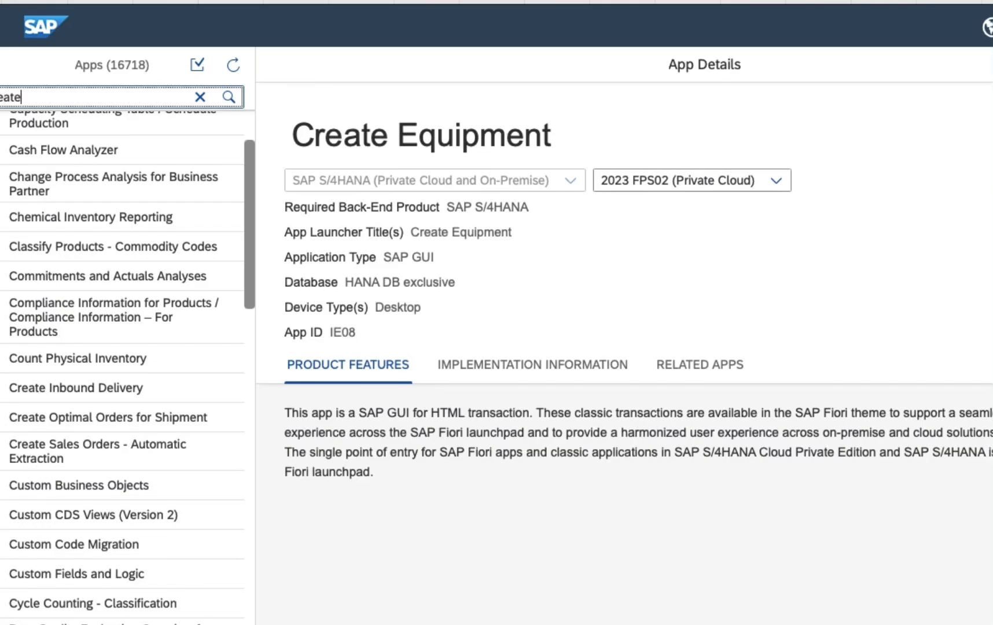
text(hnical object)
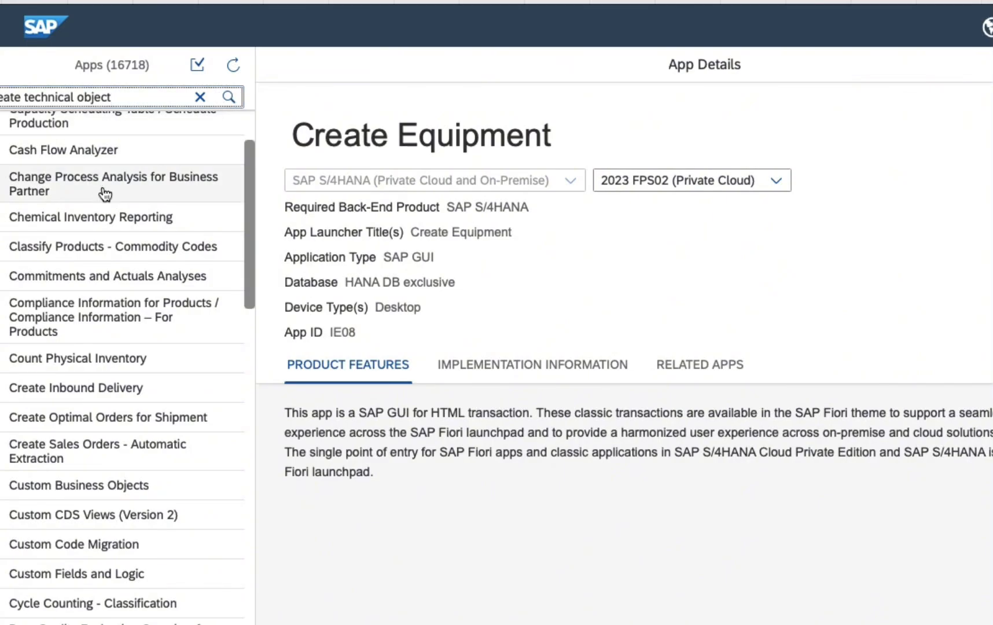
click(124, 131)
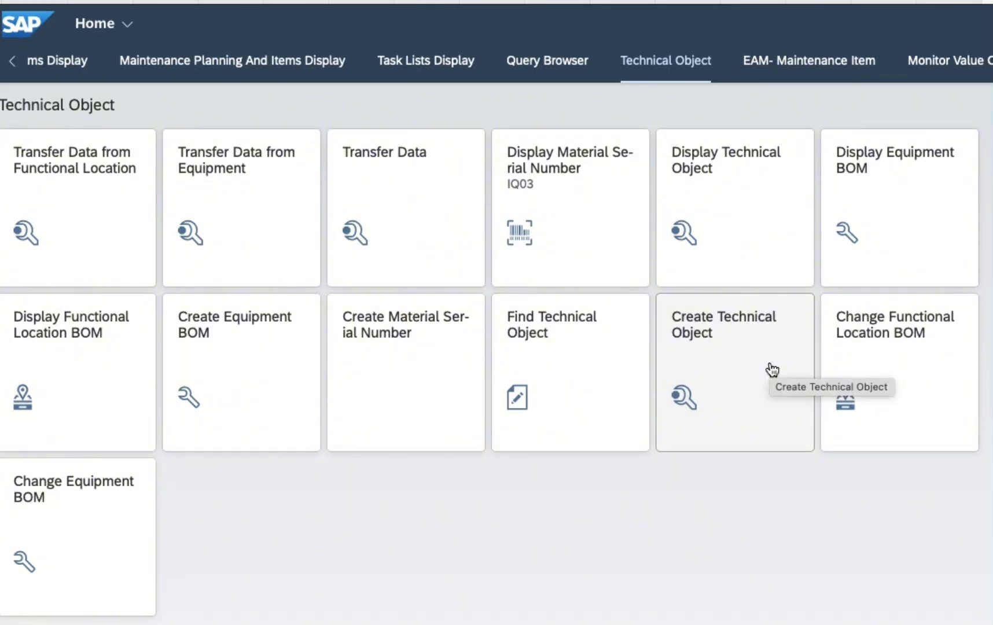
Step: Launch the Create Technical Object app from the launchpad and set the technical object type to Functional Location
click(724, 354)
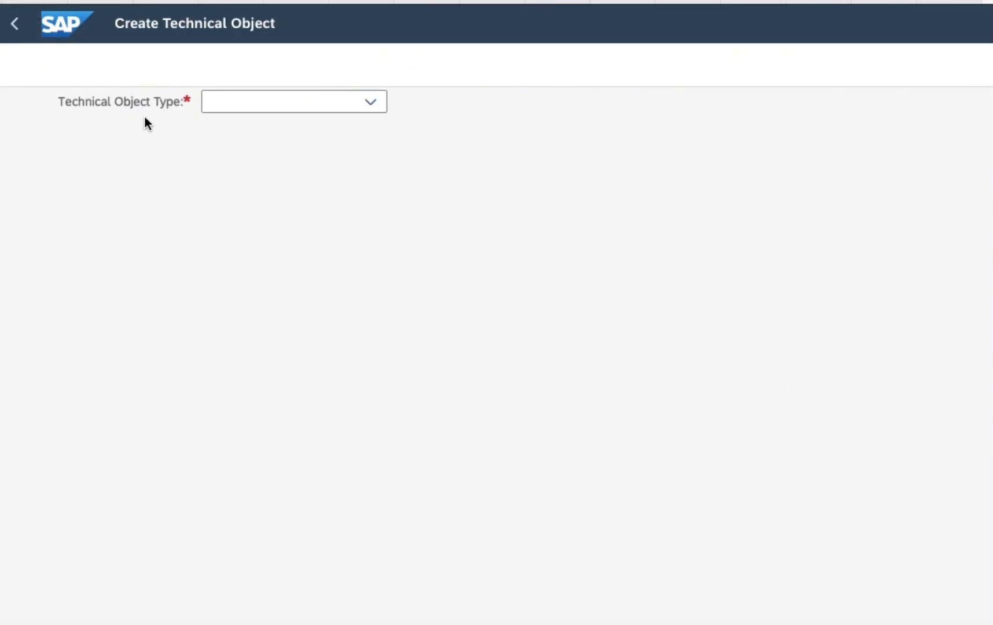
click(370, 110)
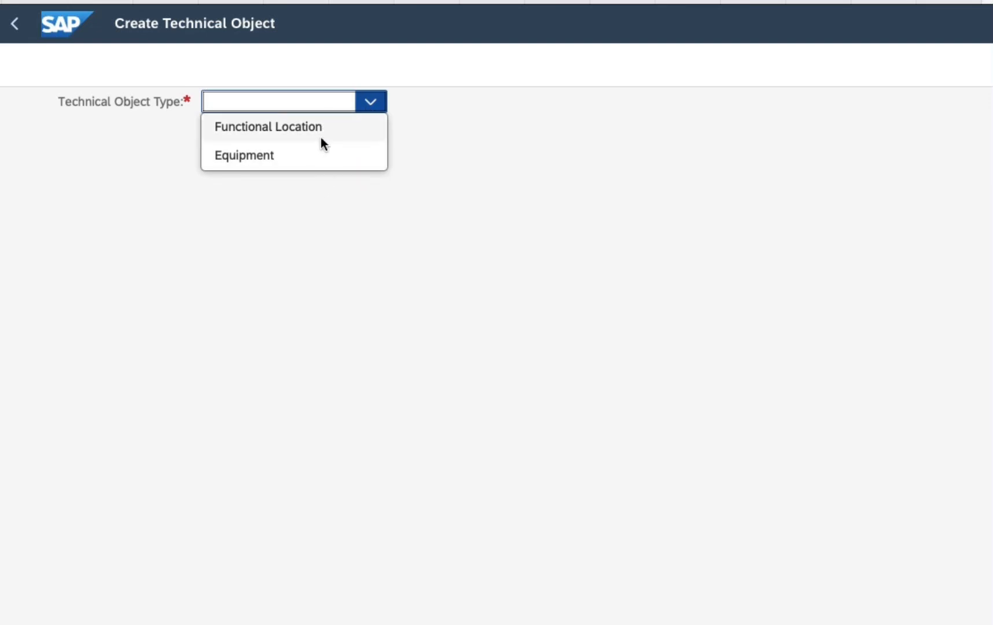
click(285, 128)
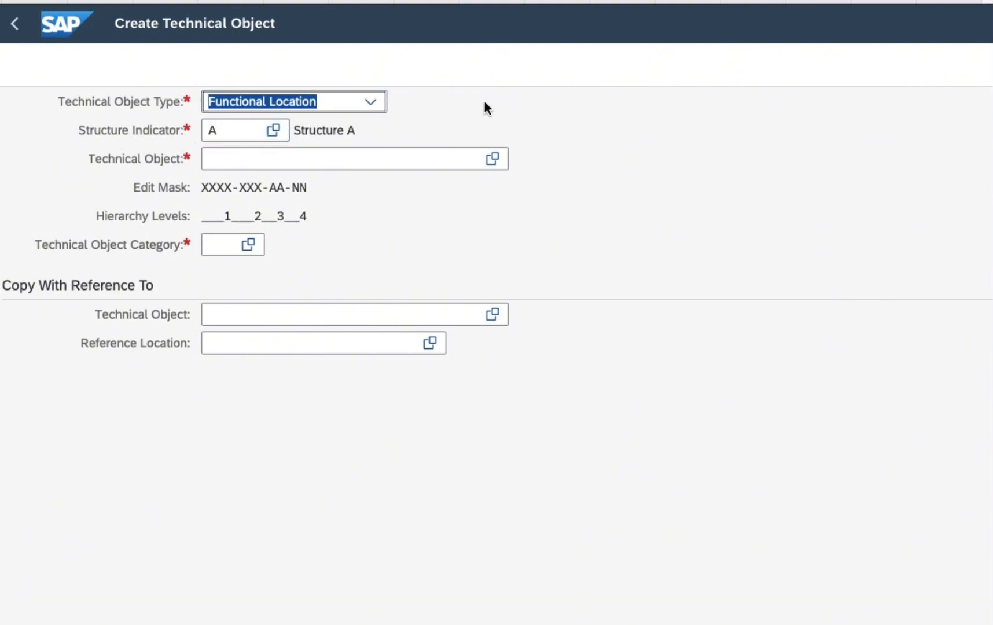
click(357, 161)
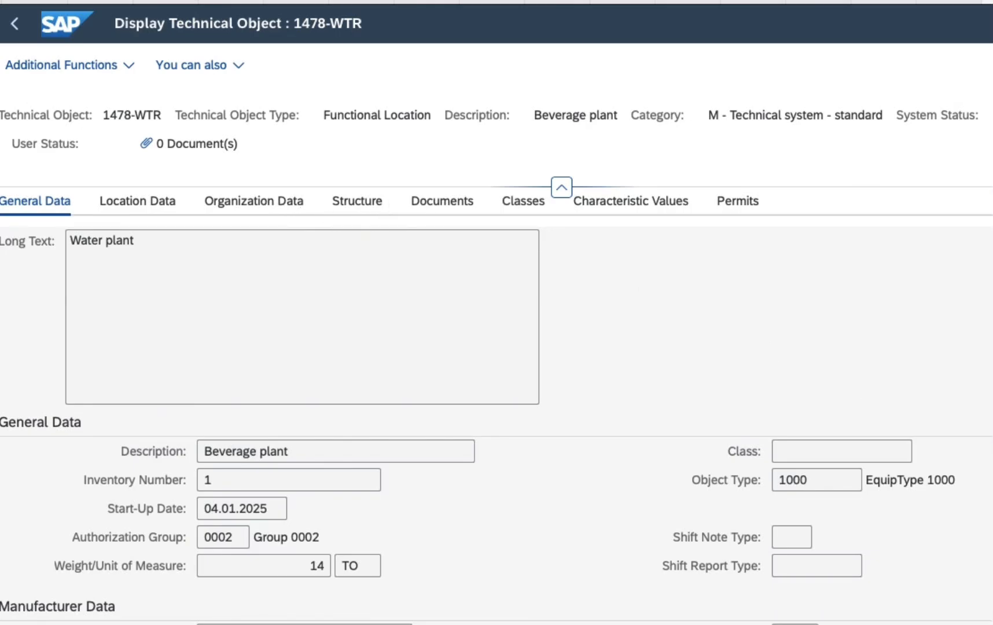
Step: Review the general data and location data of technical object 1478-WTR
scroll(496, 405, down, 4)
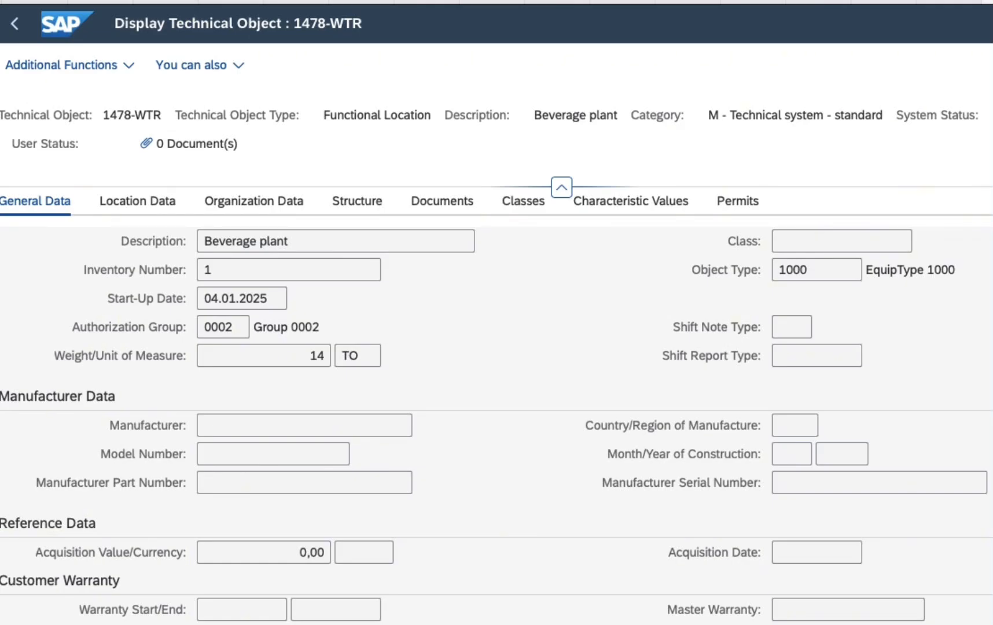
scroll(496, 423, down, 2)
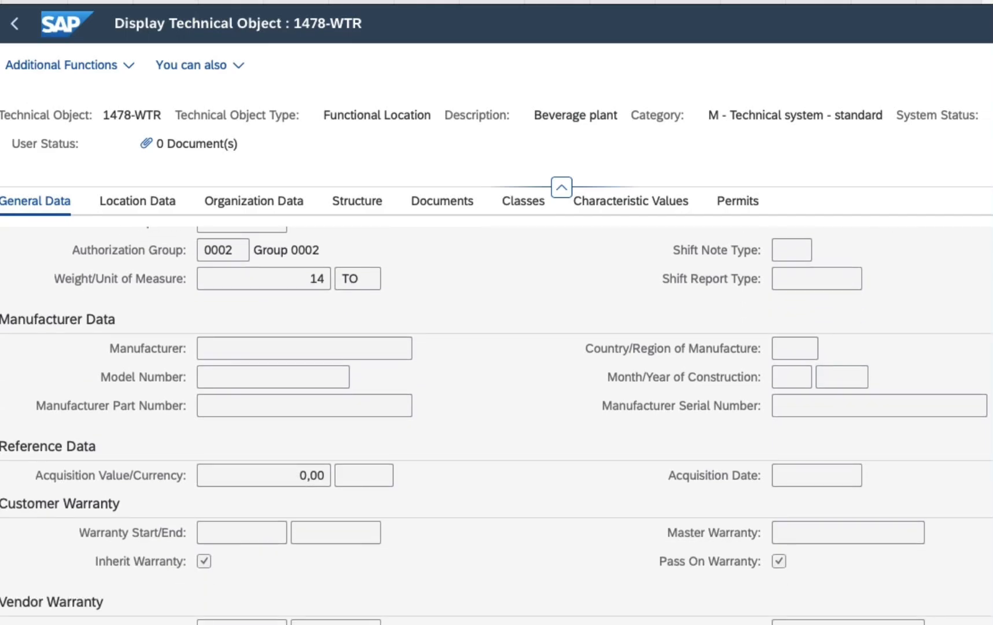
scroll(497, 425, up, 8)
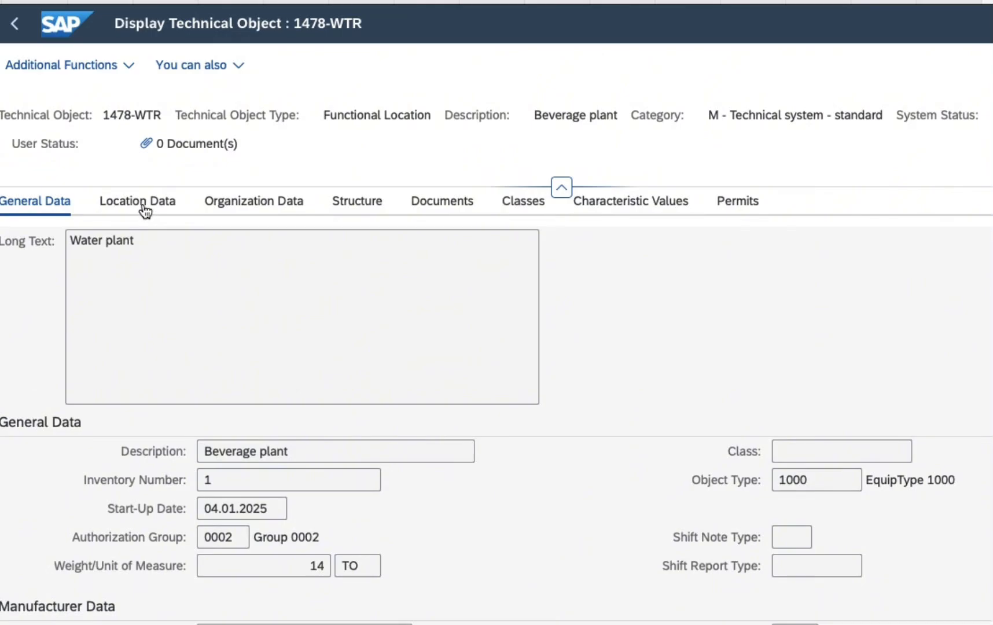
click(284, 206)
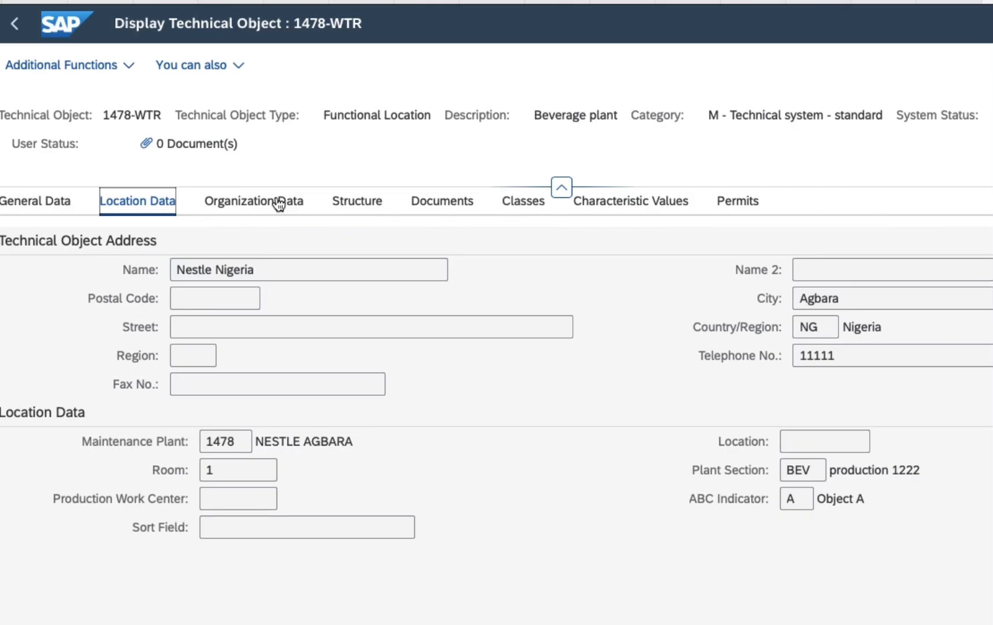
Step: Switch to SAP Easy Access and start transaction IH01, Structural Display, under Plant Maintenance, Management of Technical Objects, Functional Location
click(858, 624)
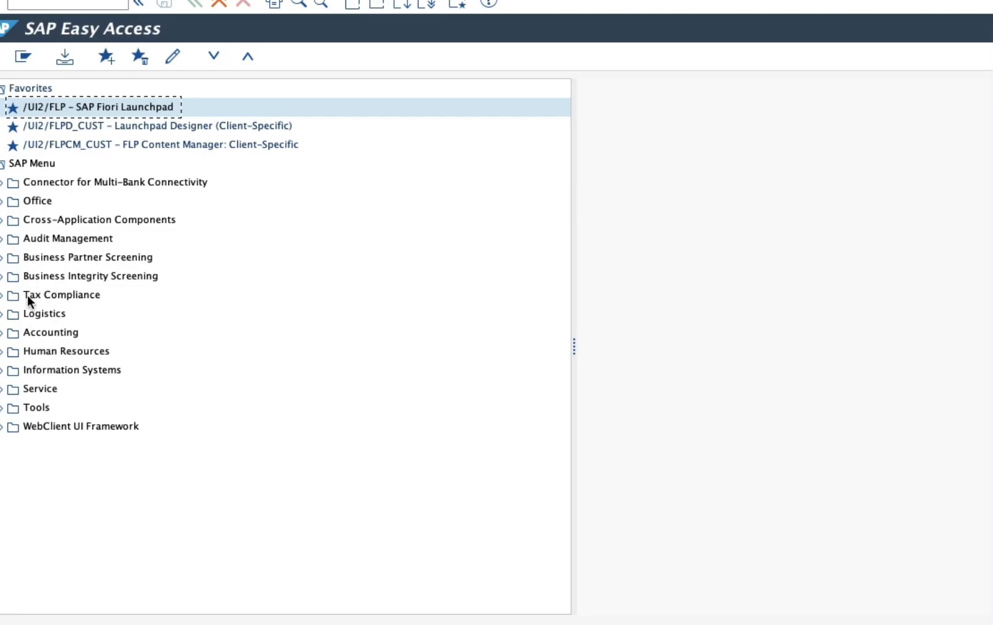
click(3, 317)
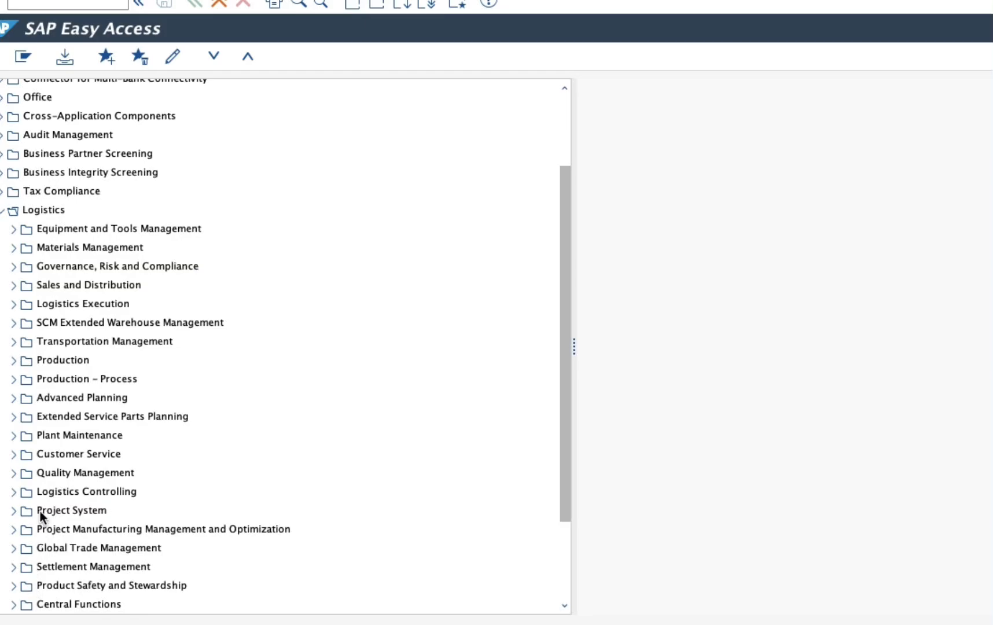
click(13, 436)
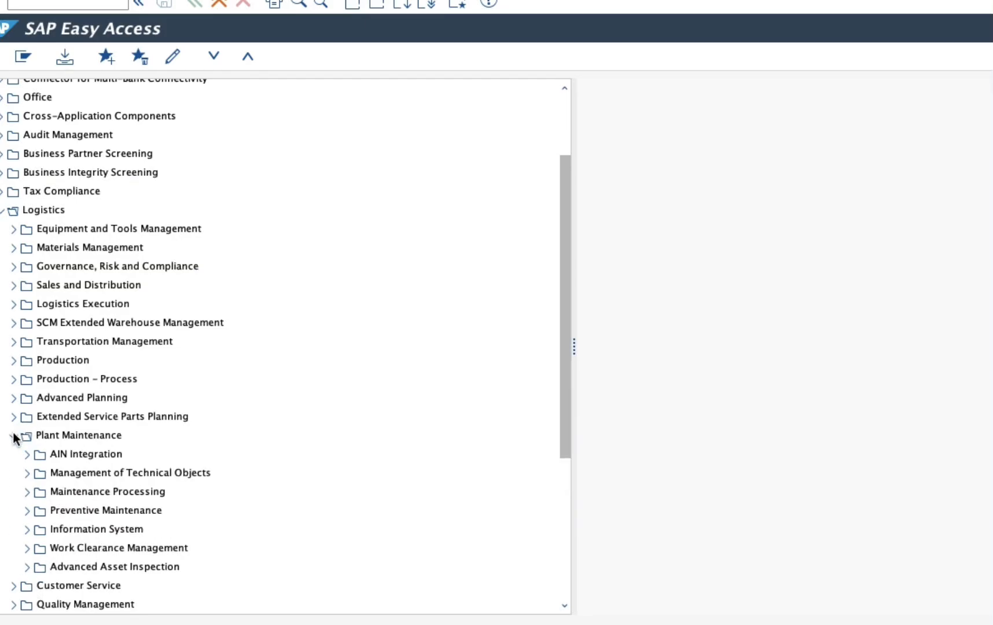
click(27, 473)
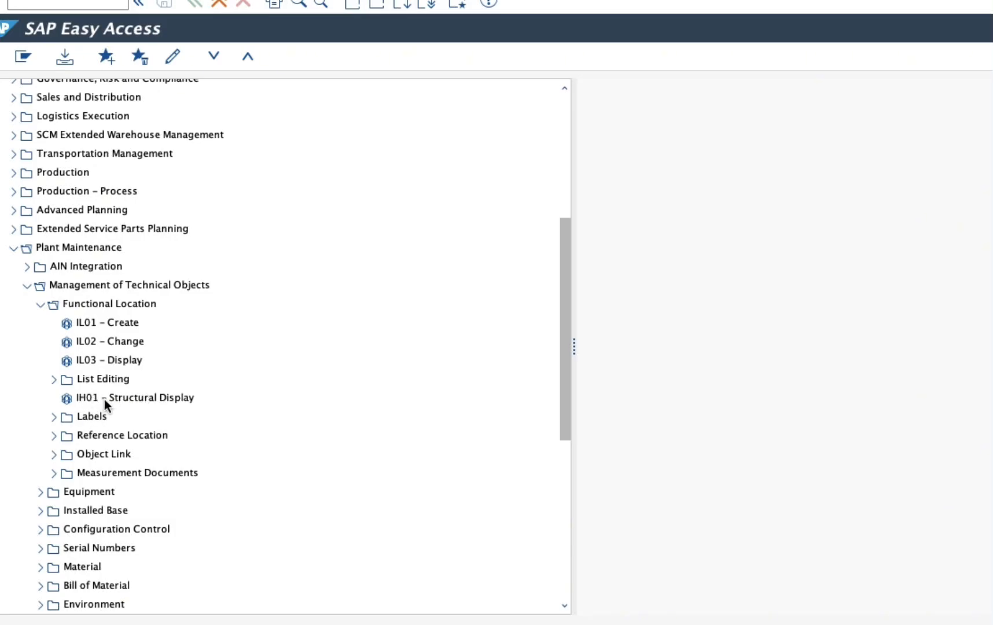
double_click(129, 397)
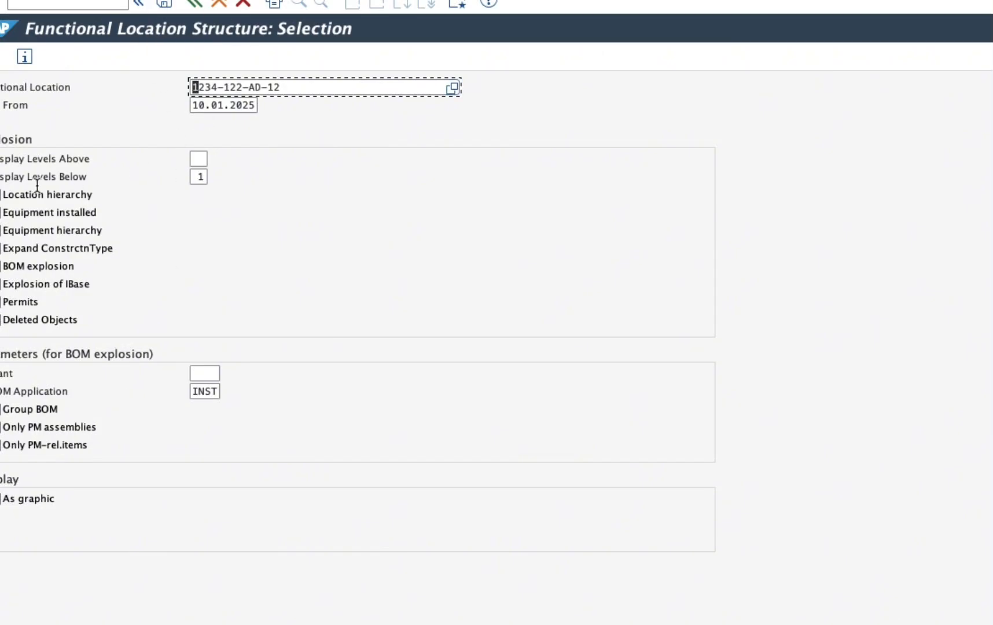
Step: Display the structure of functional location 1234-122-AD-12 with installed equipment, equipment hierarchy and BOM explosion, and leave the transaction
click(2, 212)
click(2, 230)
click(1, 268)
click(1, 56)
click(195, 3)
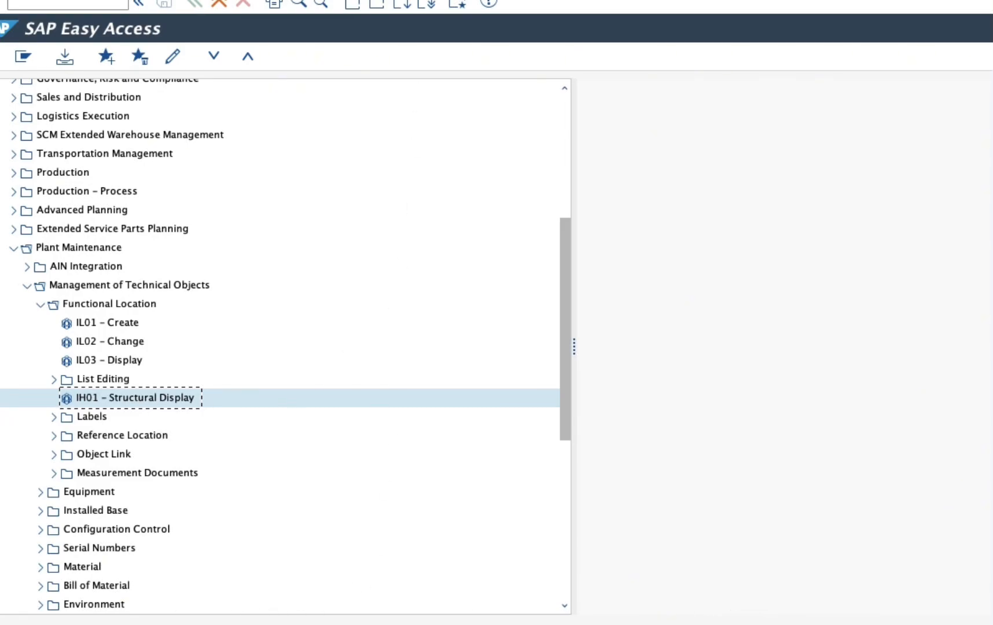
Step: Switch back to the Fiori page in the browser and show technical object 1478-WTR in the Asset Viewer
click(241, 624)
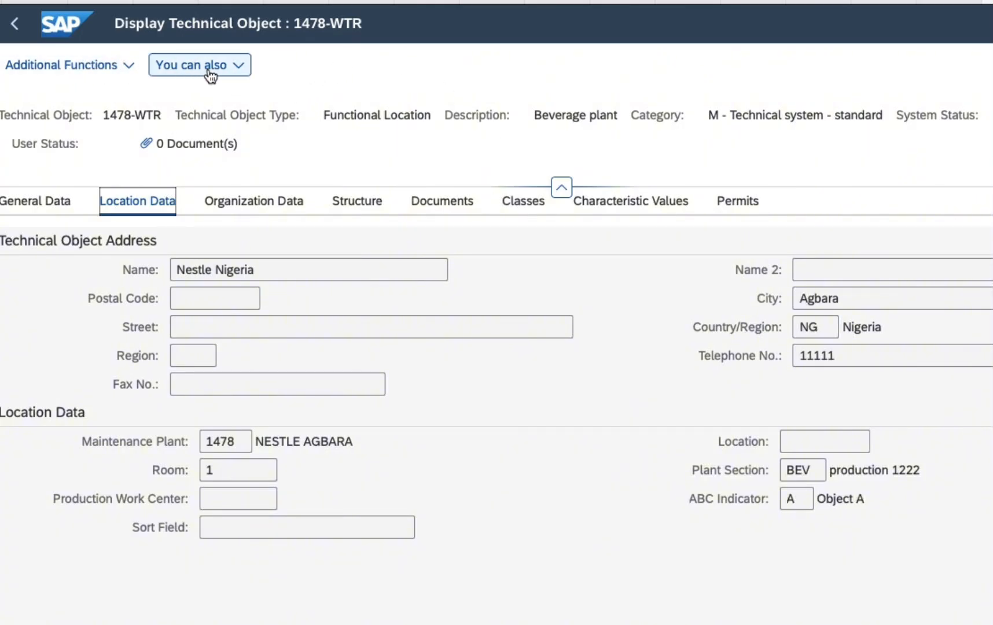
click(243, 70)
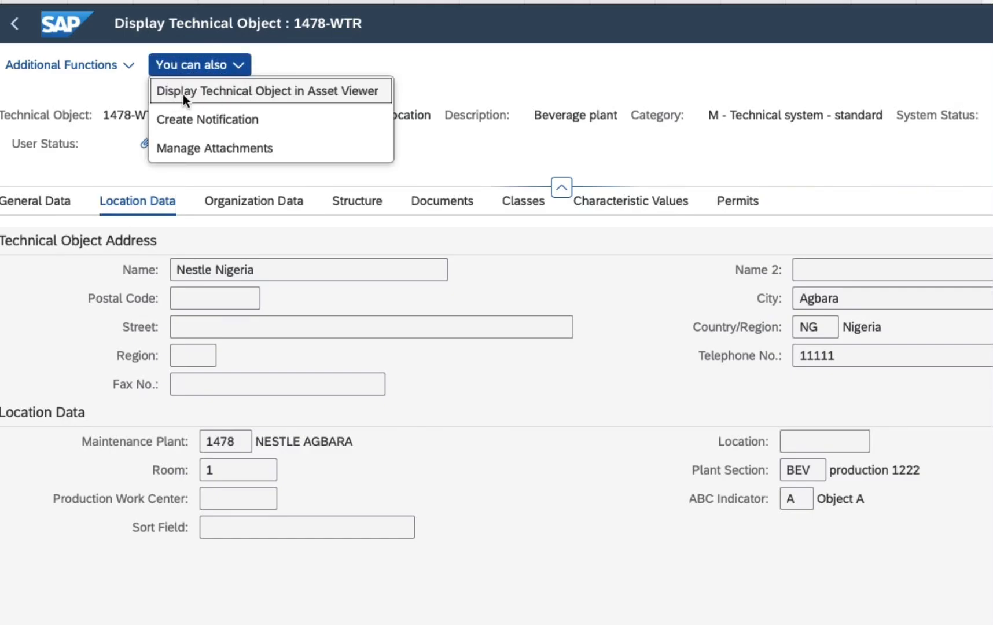
click(299, 93)
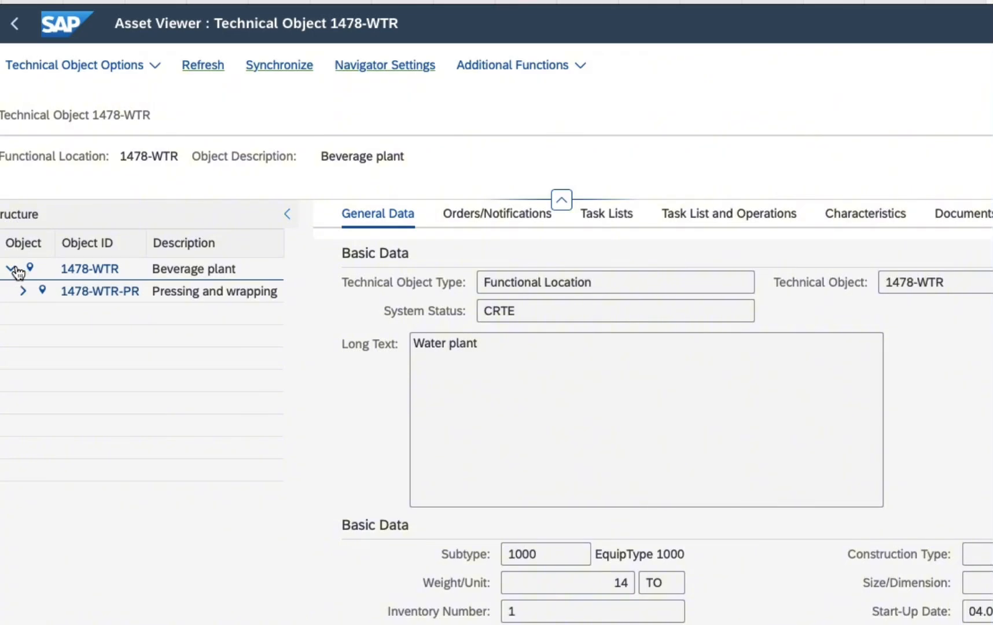
Step: Examine the structure of Beverage plant 1478-WTR by expanding and collapsing its nodes, and select sub-location 1478-WTR-PR
click(10, 271)
click(10, 270)
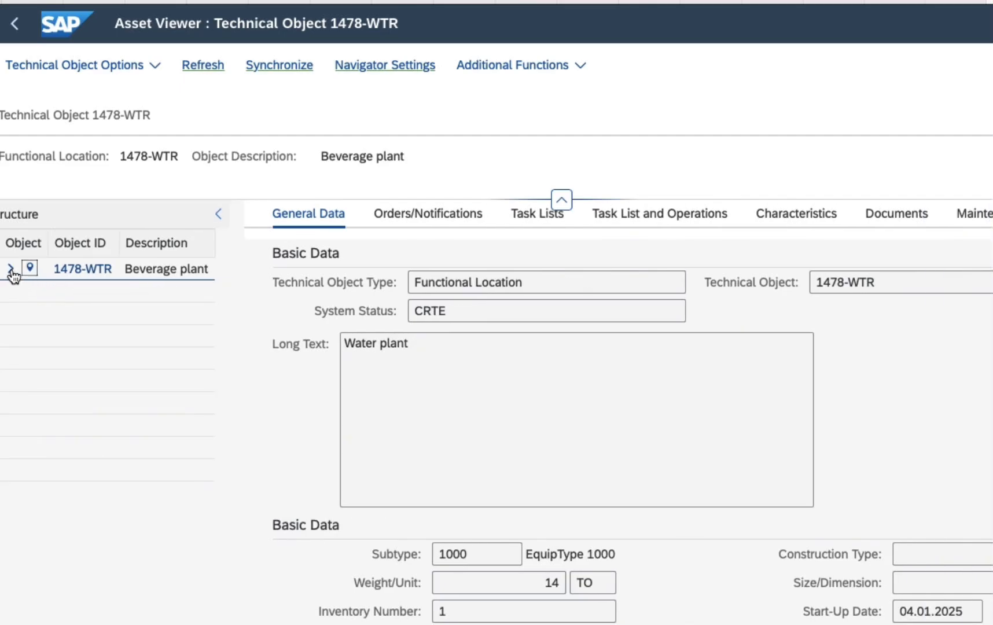
click(11, 269)
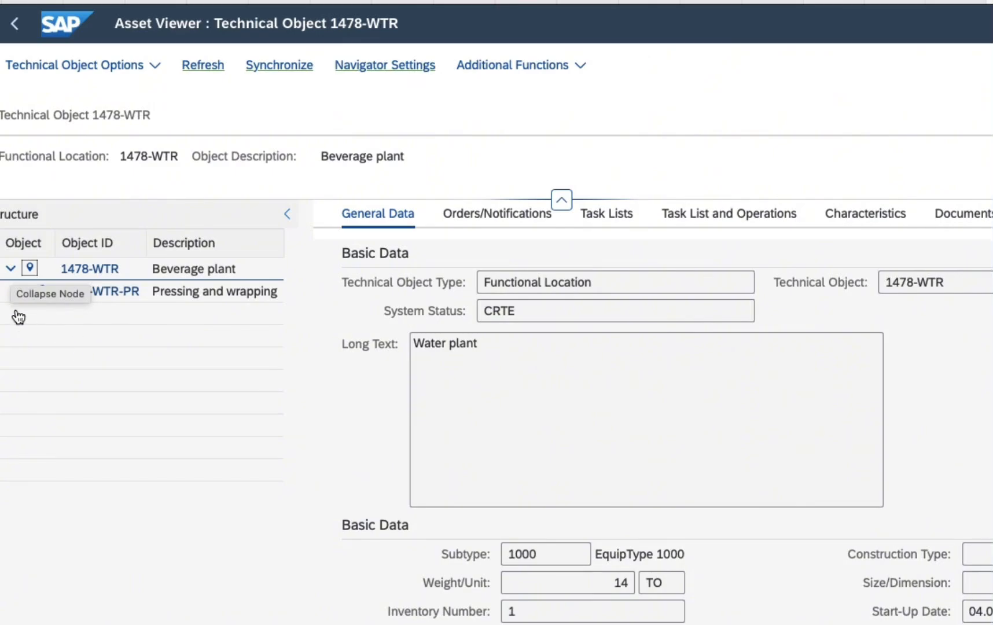
click(11, 271)
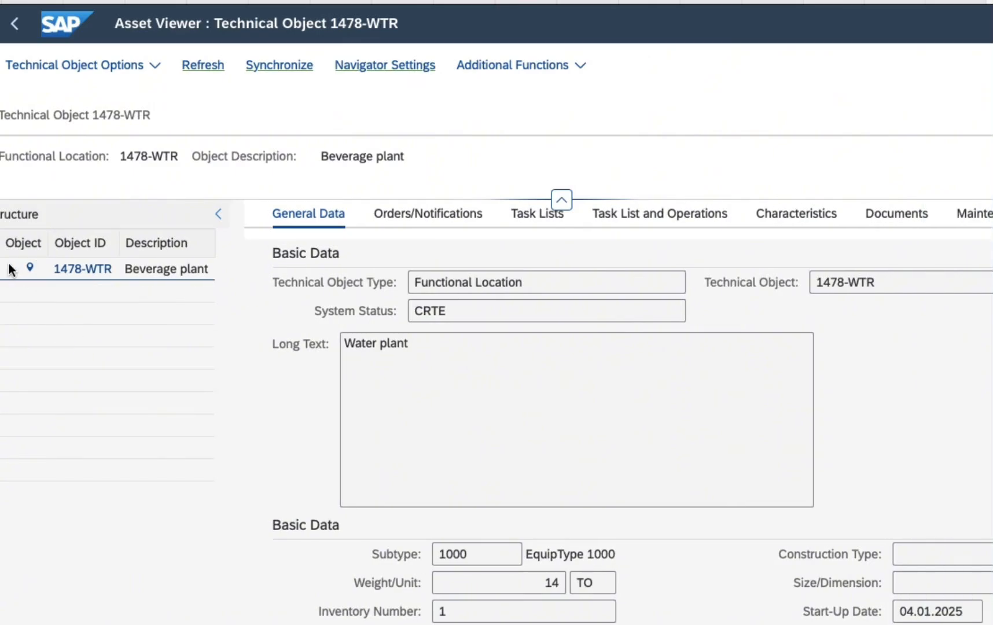
click(12, 270)
click(10, 269)
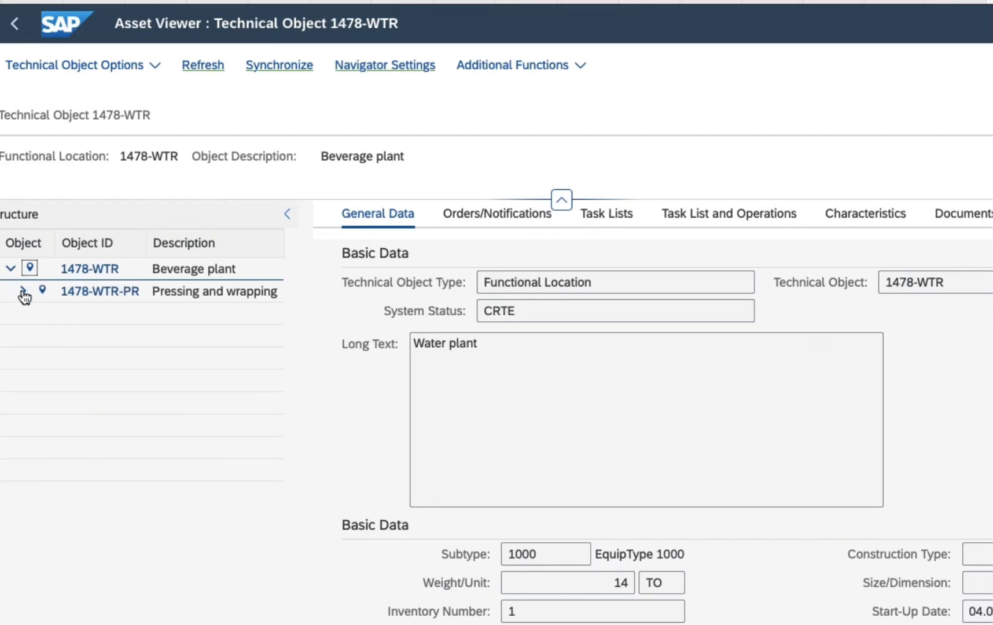
click(23, 291)
click(12, 270)
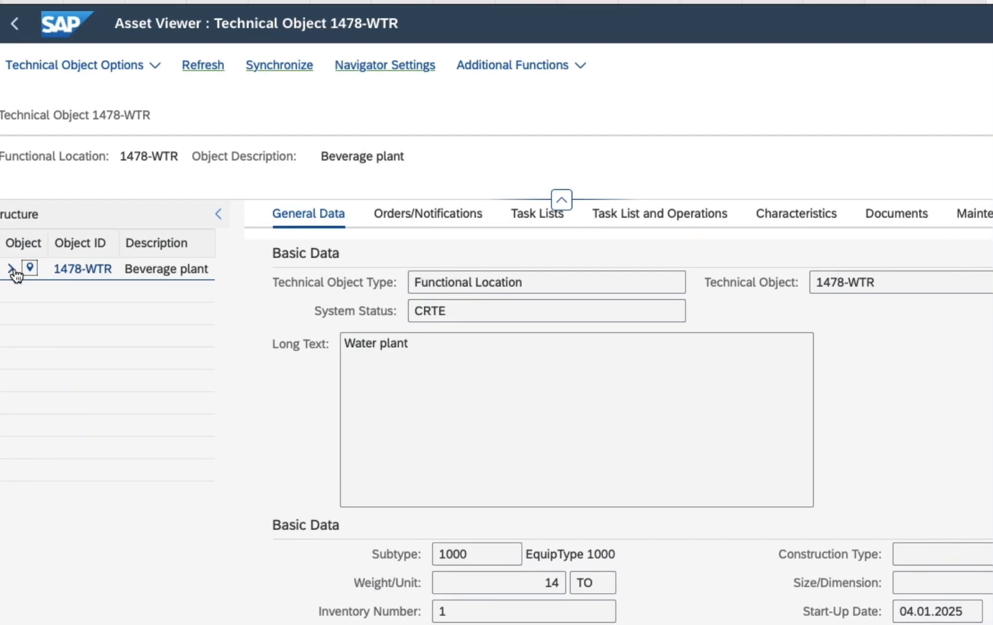
click(11, 270)
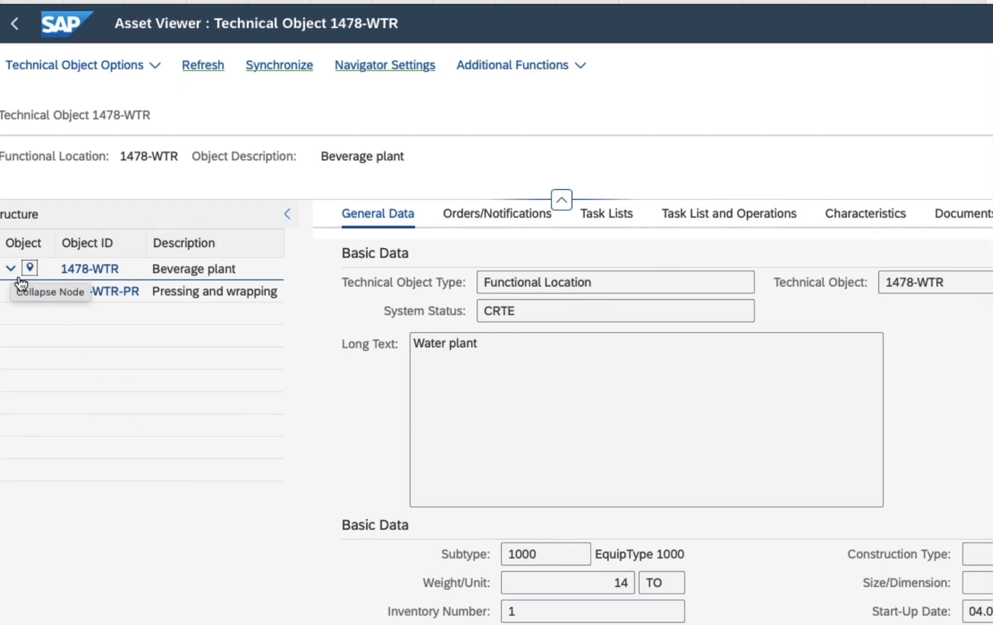
click(520, 311)
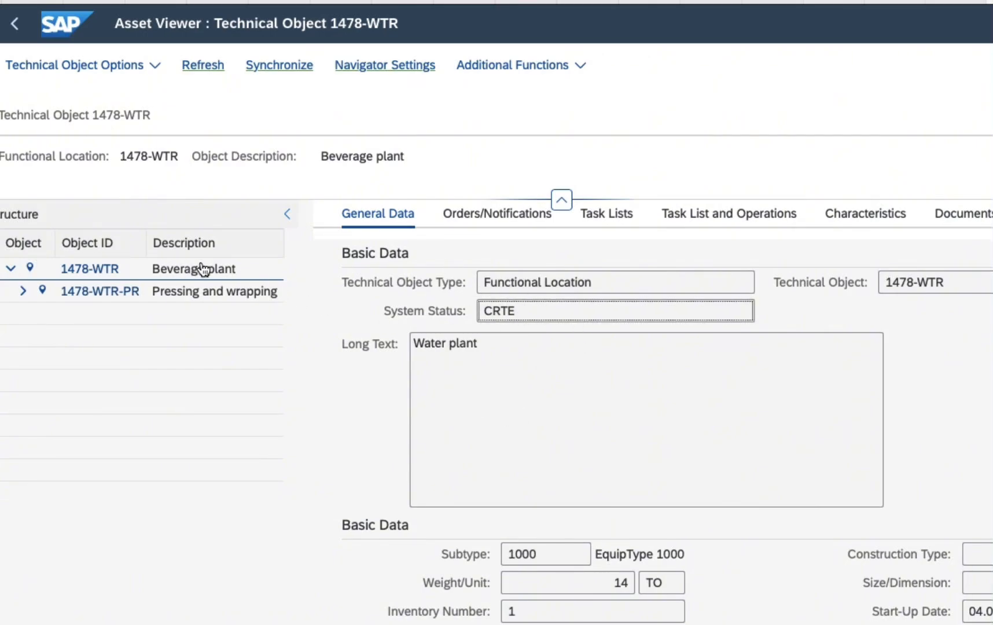
click(67, 294)
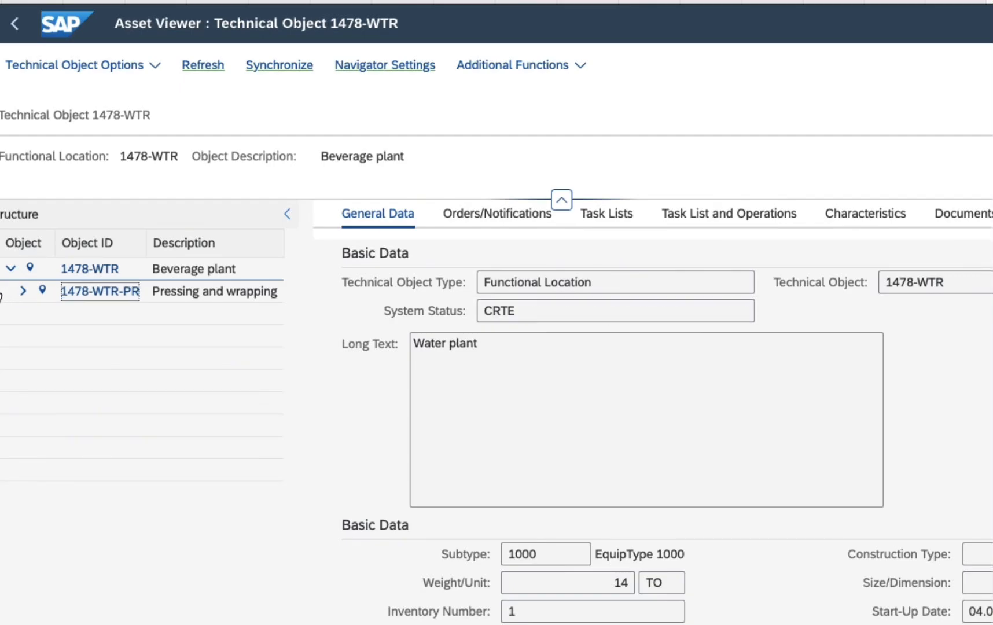